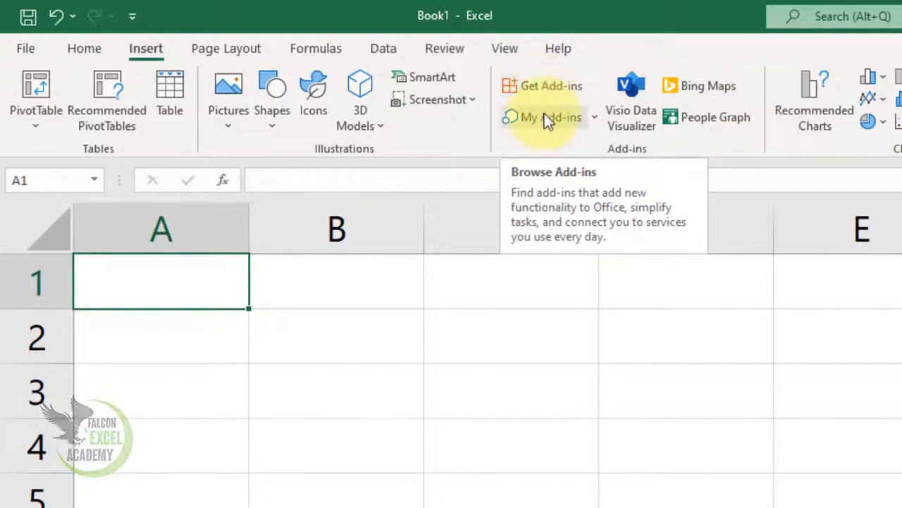
- Search the Office Add-ins store for "remove" and add Remove Unwanted Characters, accepting its license terms
{"action": "left_click", "coordinate": [557, 96]}
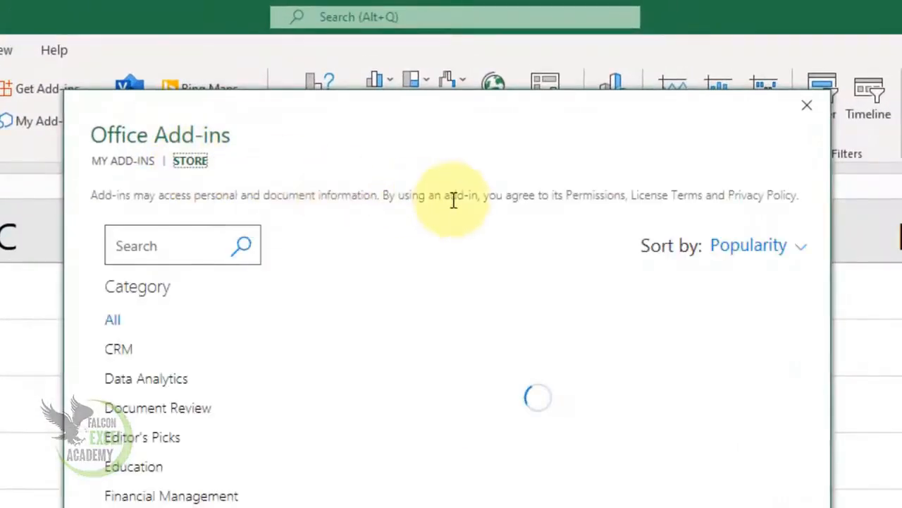
{"action": "left_click", "coordinate": [188, 242]}
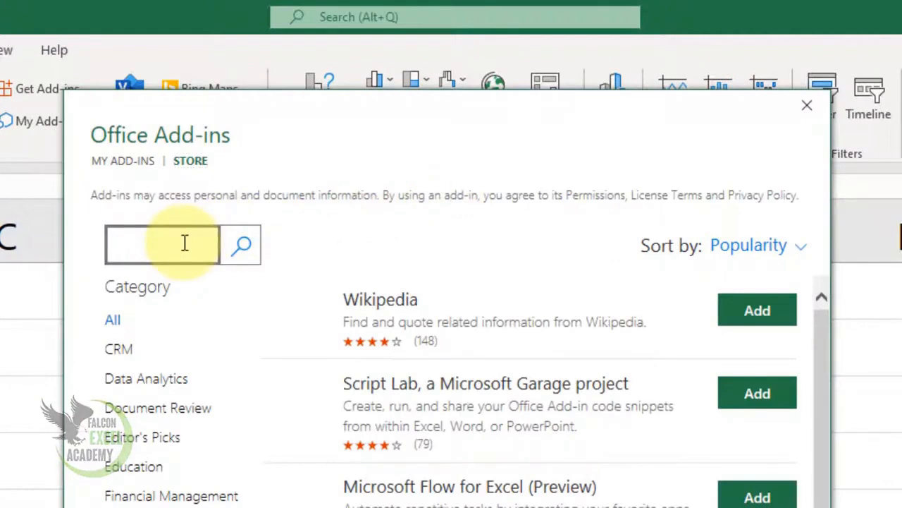
{"action": "type", "text": "remove"}
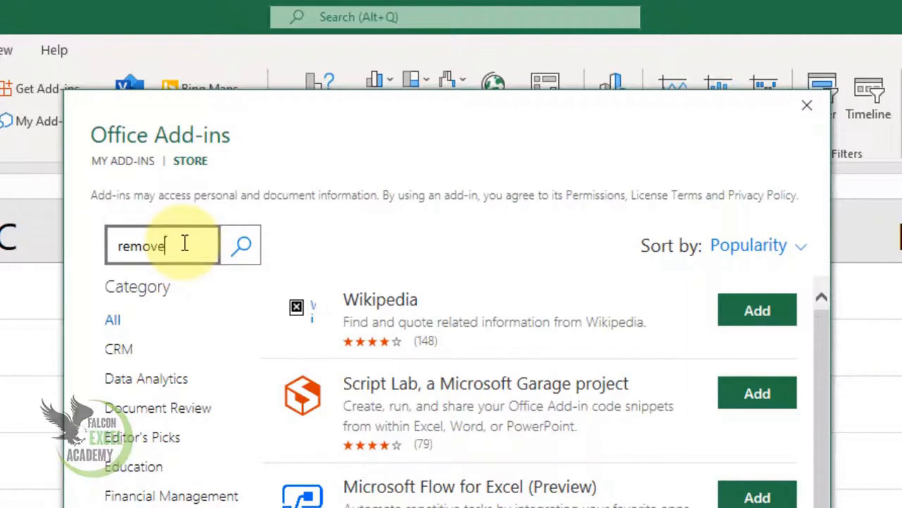
{"action": "left_click", "coordinate": [241, 259]}
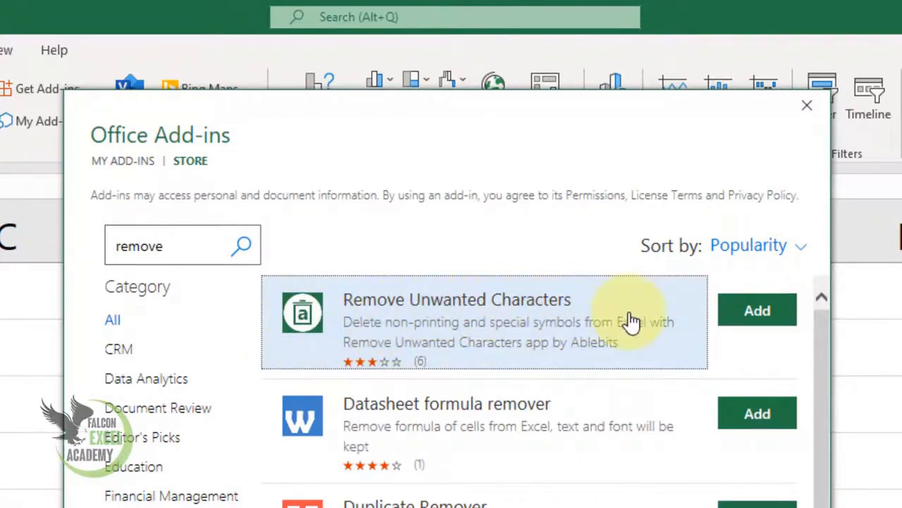
{"action": "left_click", "coordinate": [757, 311]}
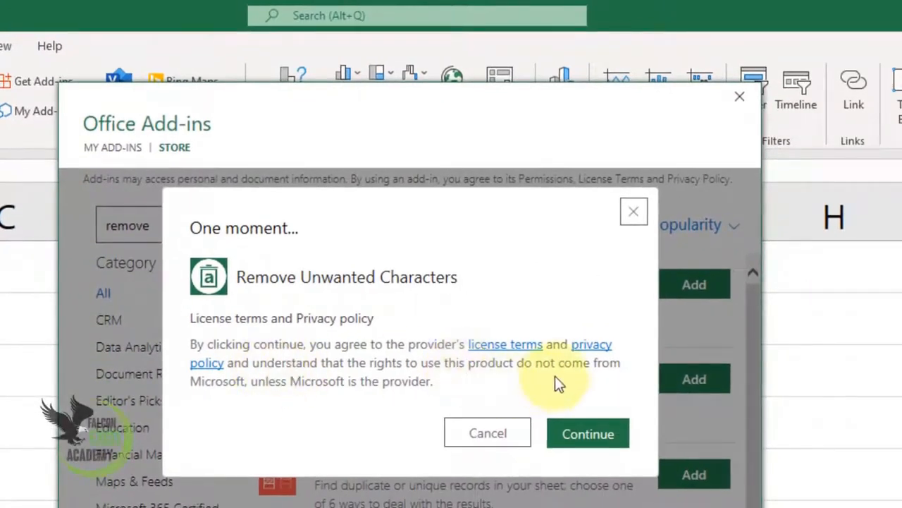
{"action": "left_click", "coordinate": [585, 437]}
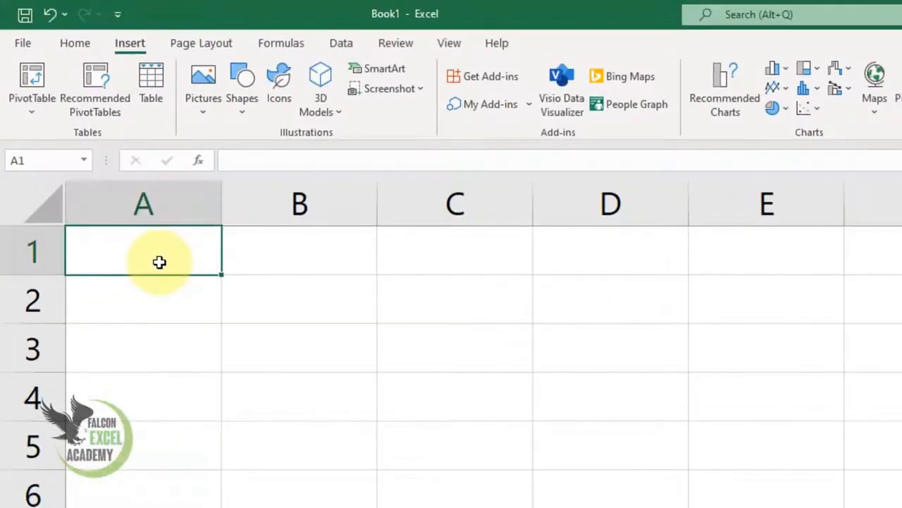
- Enter the mixed text-and-number strings fcaryk045fca, 05fcaryk01 and falcon45ry in cells A1 to A3
{"action": "type", "text": "fcaryk"}
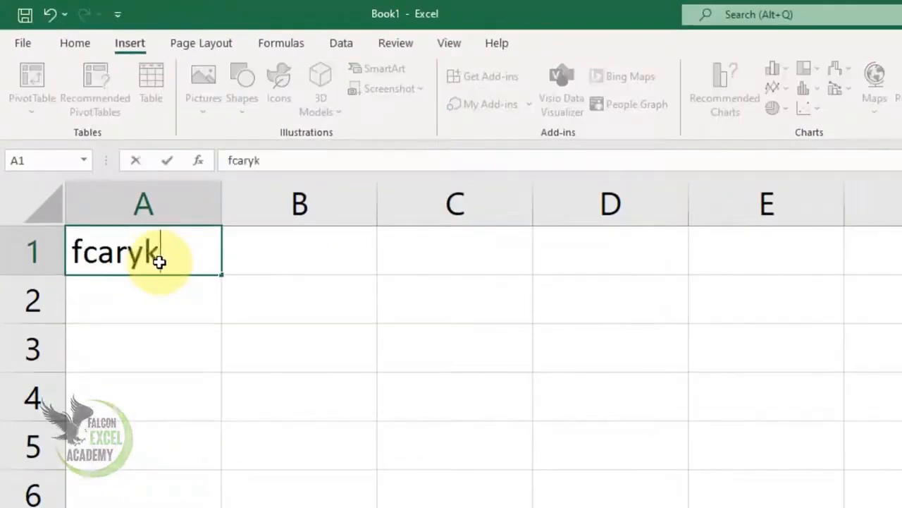
{"action": "type", "text": "045"}
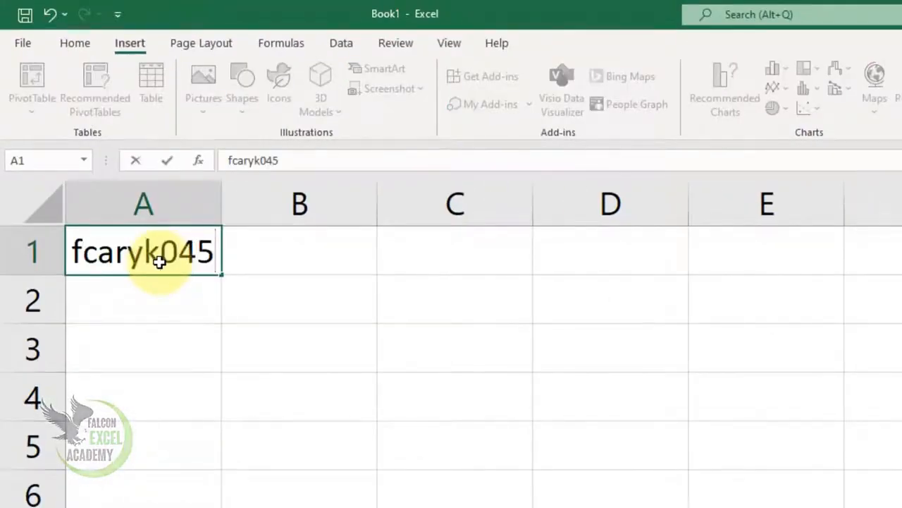
{"action": "type", "text": "fca"}
{"action": "key", "text": "Return"}
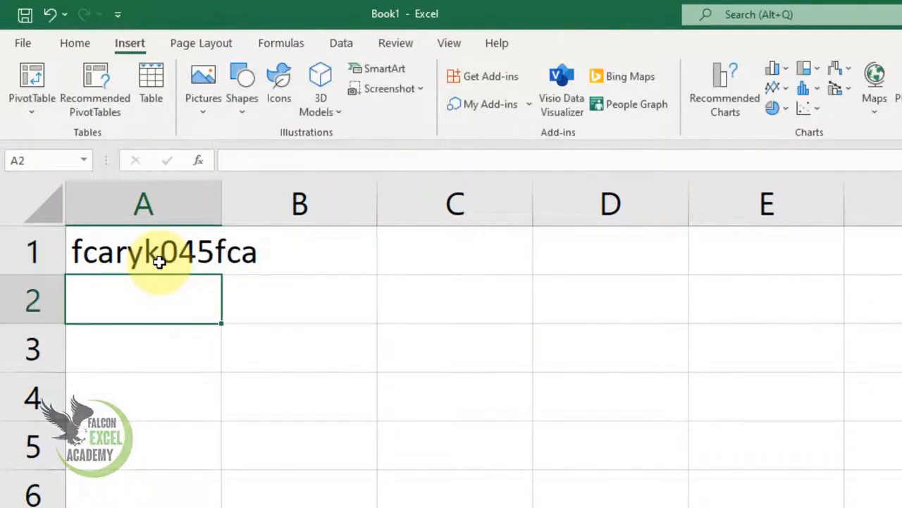
{"action": "type", "text": "05"}
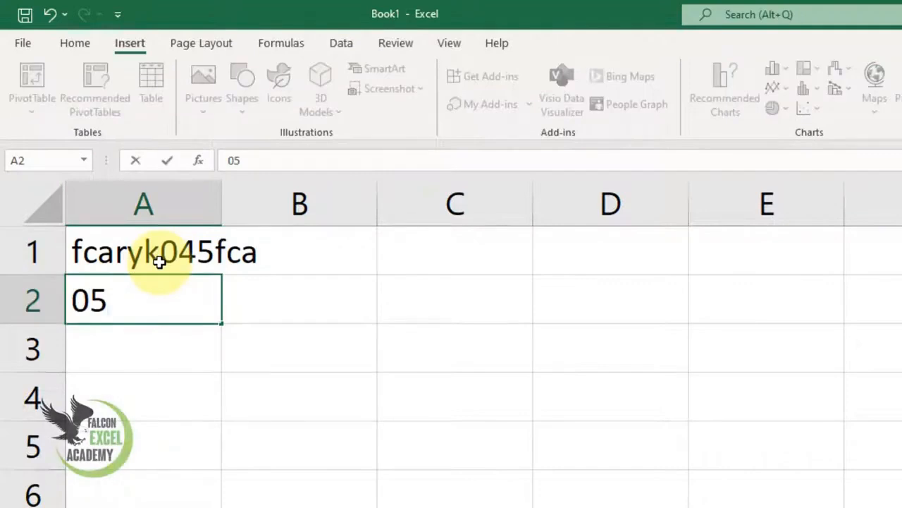
{"action": "type", "text": "fcaryk01"}
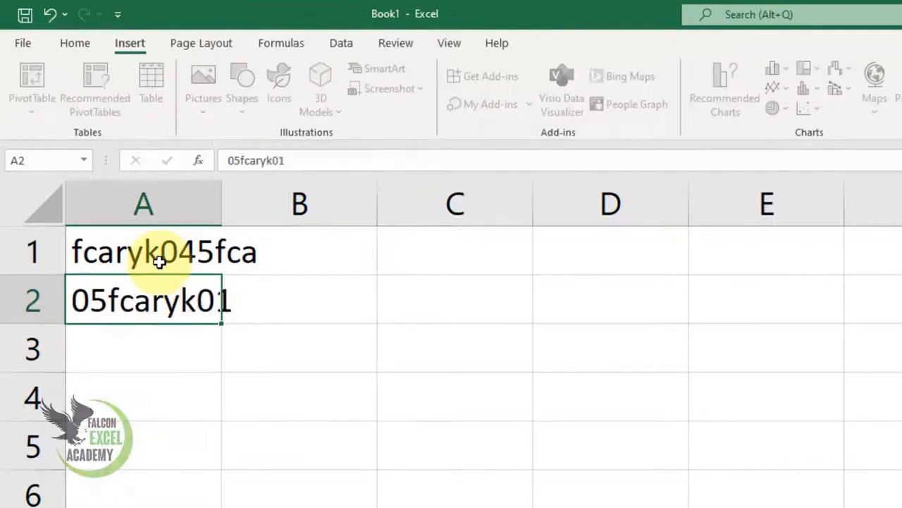
{"action": "key", "text": "Return"}
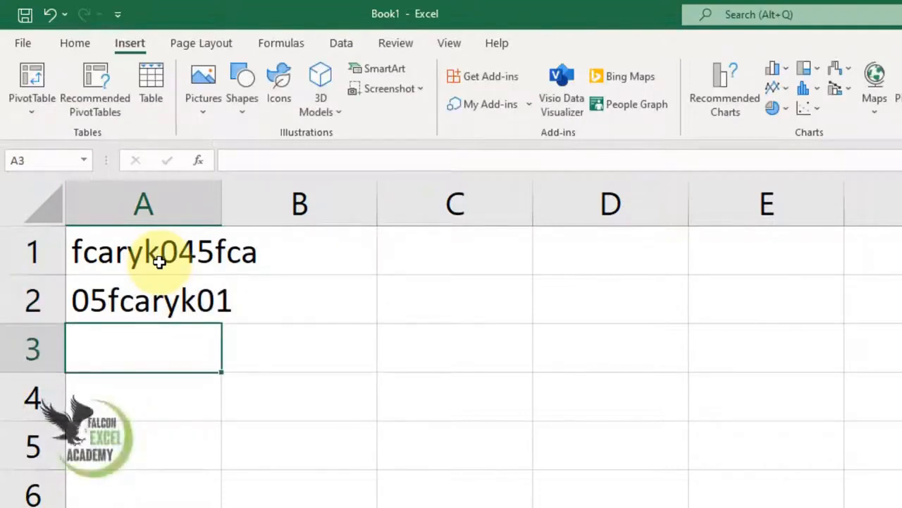
{"action": "type", "text": "fa"}
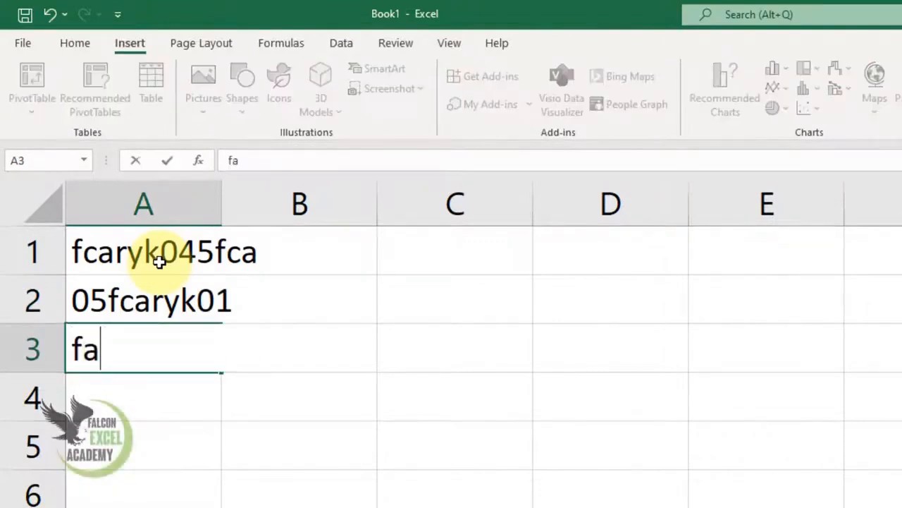
{"action": "type", "text": "lcon"}
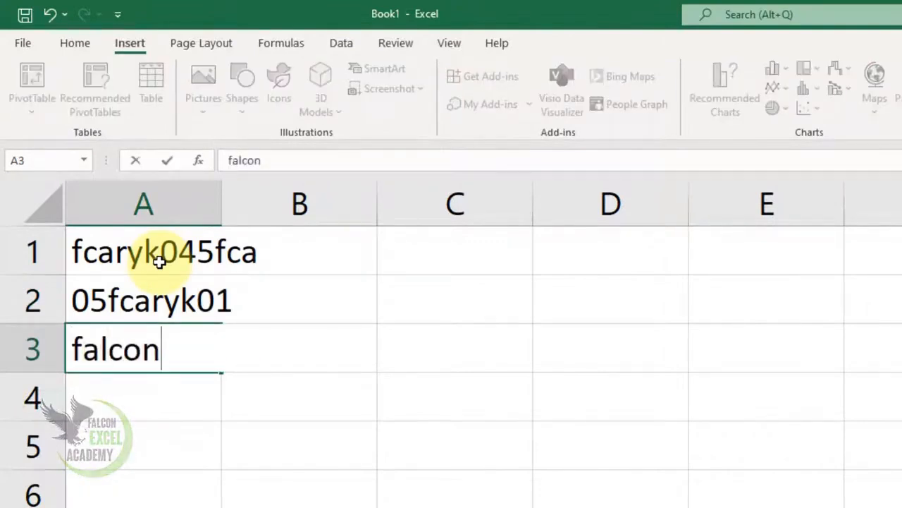
{"action": "type", "text": "45ry"}
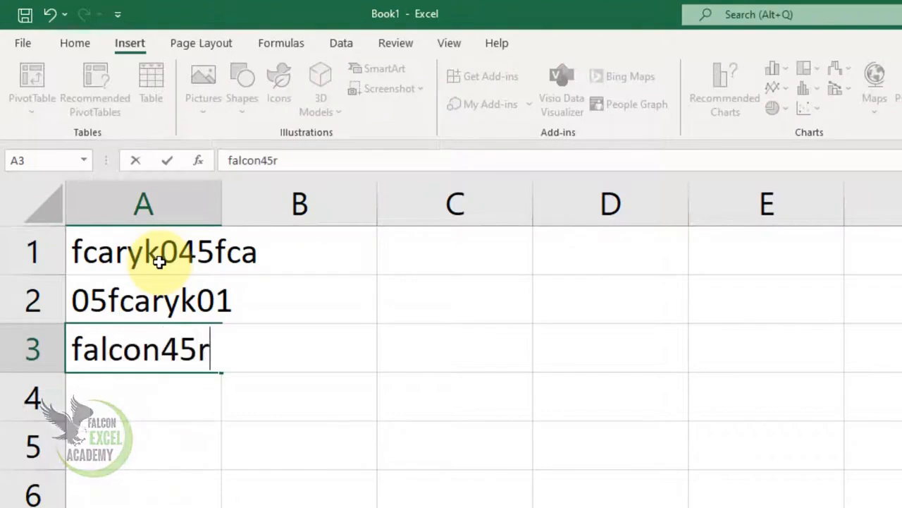
{"action": "key", "text": "Return"}
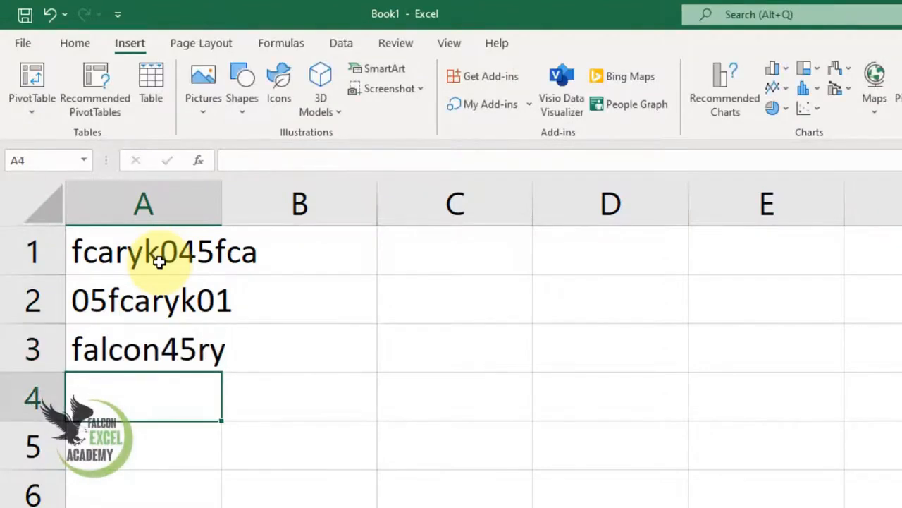
- Copy the strings in A1:A3 to C1:C3 and fit the widths of columns A and C to their contents
{"action": "double_click", "coordinate": [221, 189]}
{"action": "left_click_drag", "start_coordinate": [245, 266], "coordinate": [243, 347]}
{"action": "key", "text": "ctrl+c"}
{"action": "left_click", "coordinate": [503, 258]}
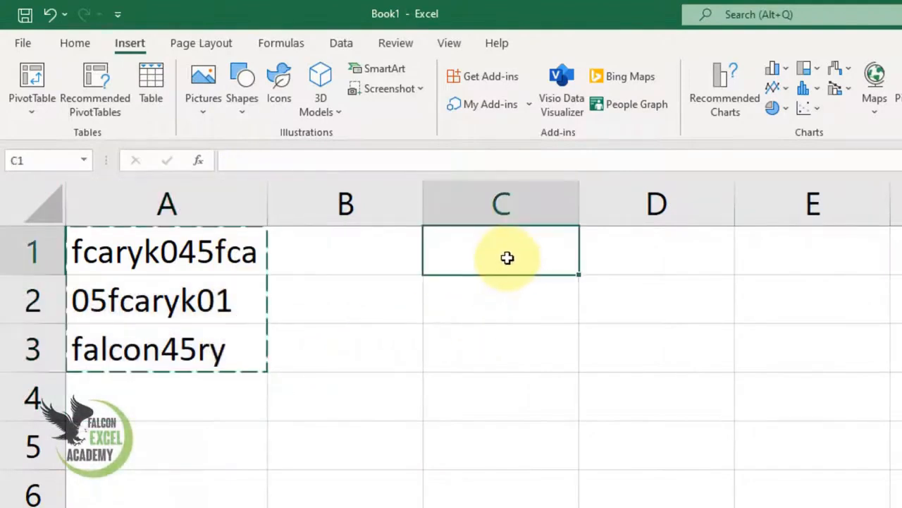
{"action": "key", "text": "ctrl+v"}
{"action": "left_click", "coordinate": [564, 405]}
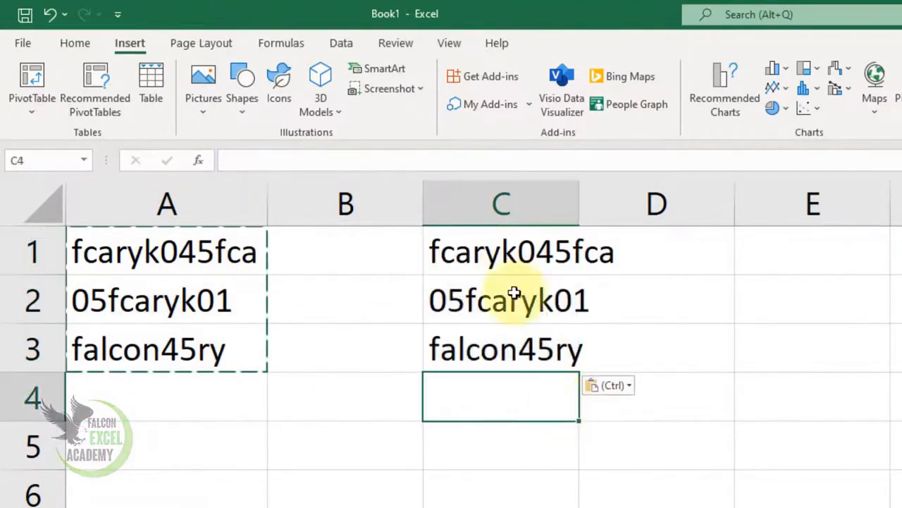
{"action": "double_click", "coordinate": [581, 203]}
{"action": "left_click_drag", "start_coordinate": [520, 251], "coordinate": [534, 355]}
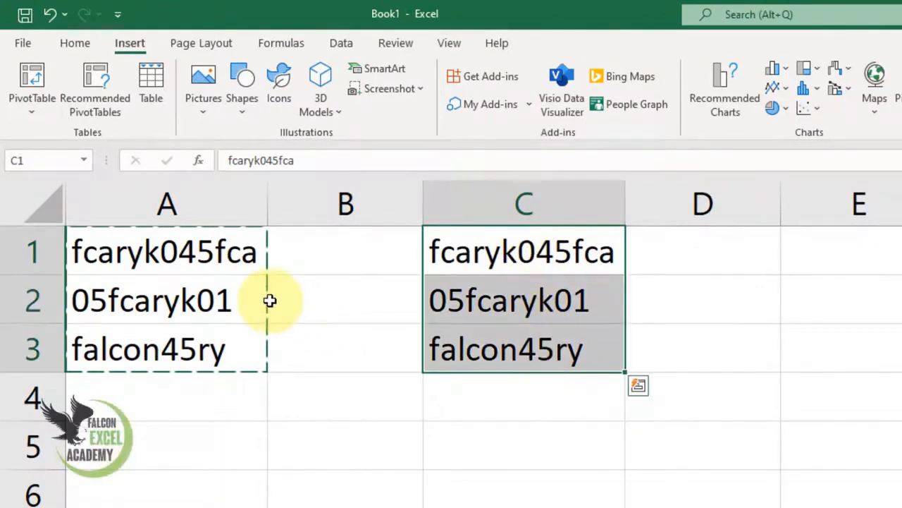
{"action": "key", "text": "Escape"}
- Remove the numeric characters from cells A1:A3 with the Remove Unwanted Characters add-in
{"action": "left_click_drag", "start_coordinate": [170, 252], "coordinate": [186, 332]}
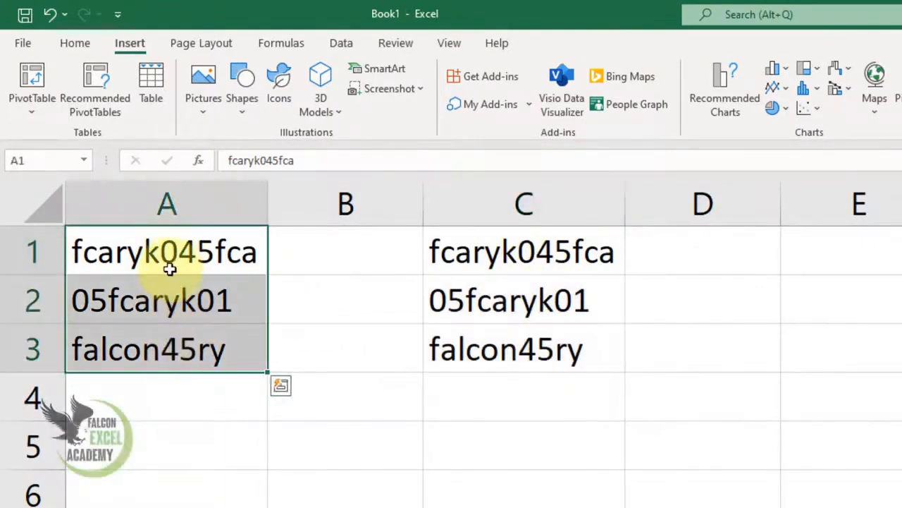
{"action": "left_click", "coordinate": [210, 339]}
{"action": "left_click_drag", "start_coordinate": [199, 257], "coordinate": [185, 346]}
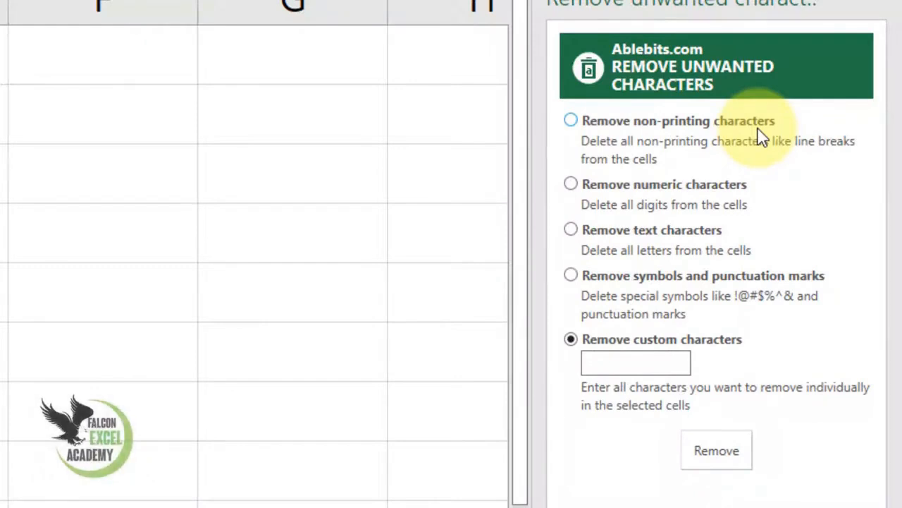
{"action": "left_click", "coordinate": [686, 197]}
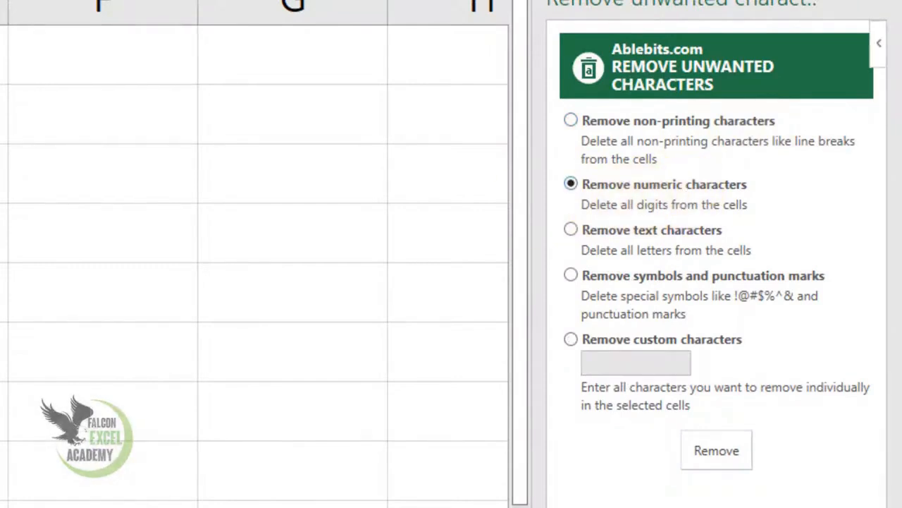
{"action": "left_click", "coordinate": [629, 240]}
{"action": "left_click", "coordinate": [660, 293]}
{"action": "left_click", "coordinate": [654, 350]}
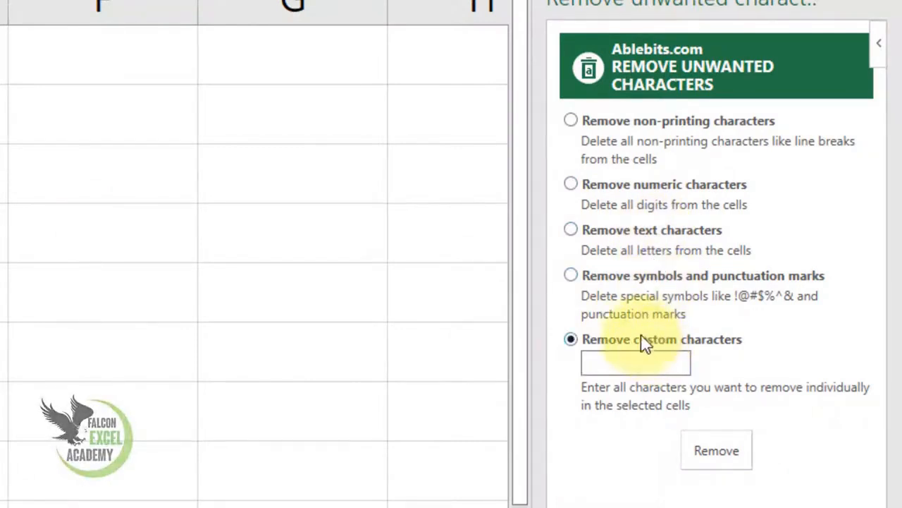
{"action": "left_click", "coordinate": [652, 196]}
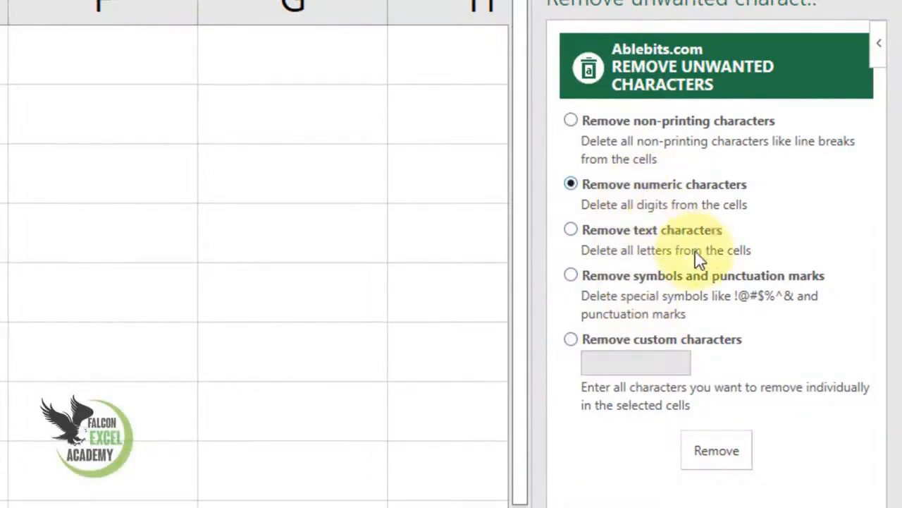
{"action": "left_click", "coordinate": [723, 451]}
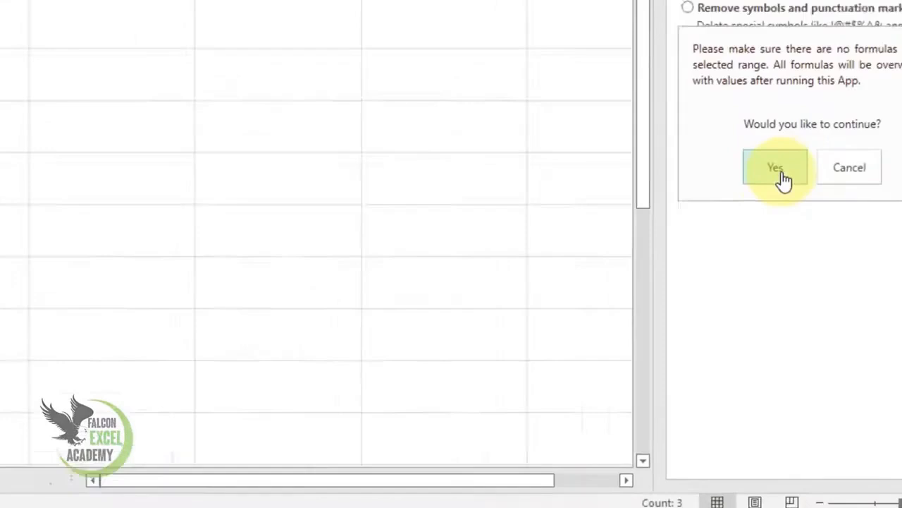
{"action": "left_click", "coordinate": [698, 143]}
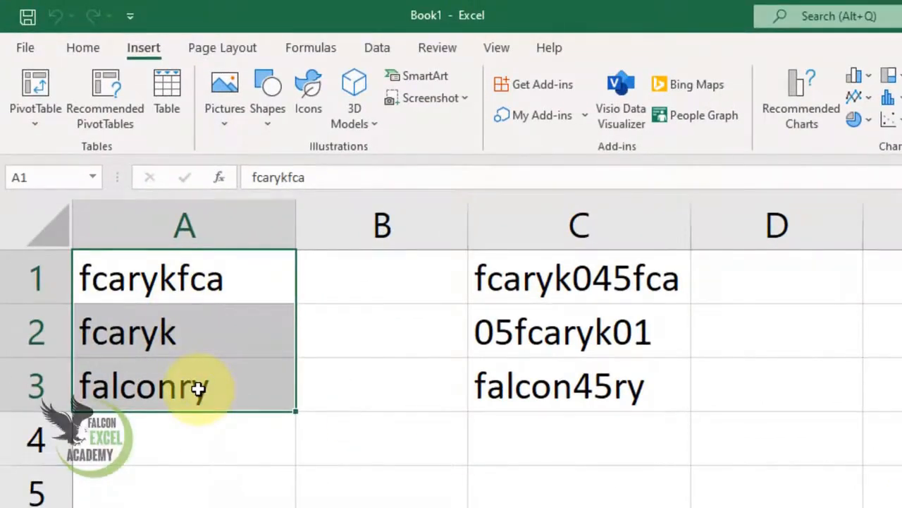
- Remove the text characters from cells C1:C3 with the add-in, leaving only the digits
{"action": "left_click_drag", "start_coordinate": [611, 273], "coordinate": [625, 391]}
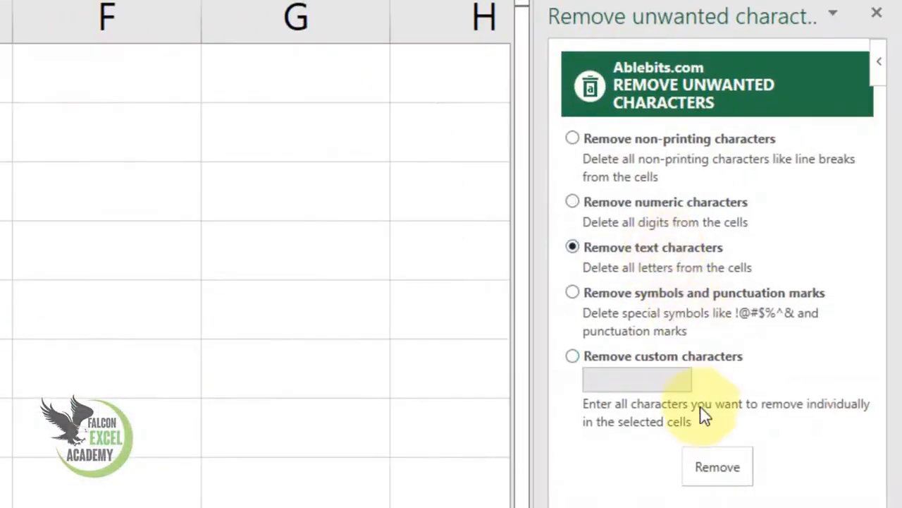
{"action": "left_click", "coordinate": [717, 467]}
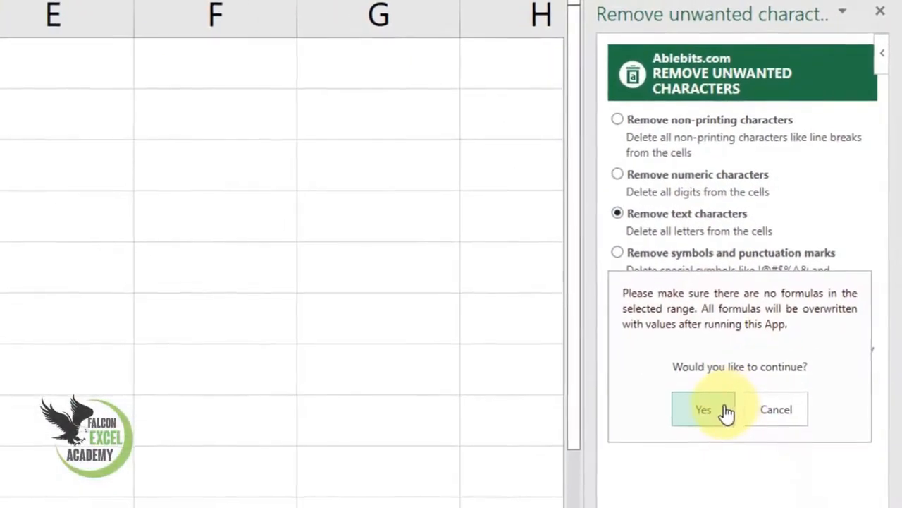
{"action": "left_click", "coordinate": [726, 411]}
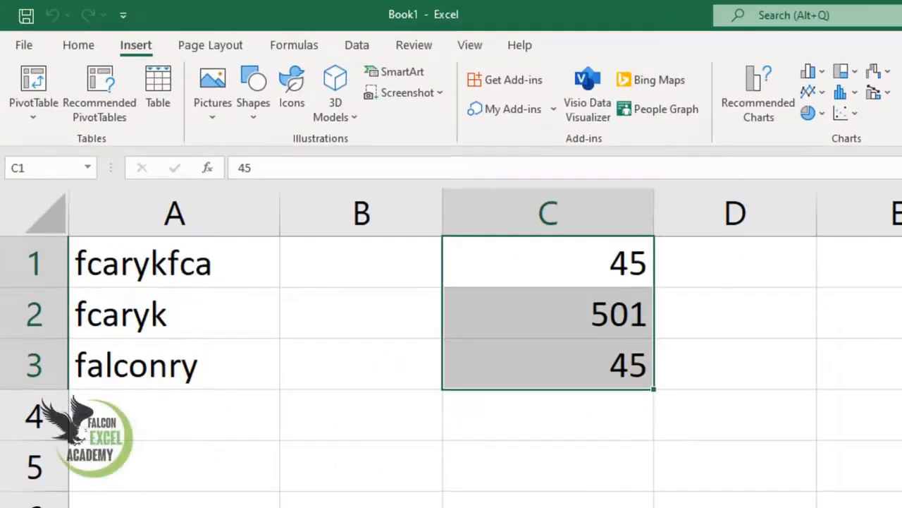
{"action": "left_click", "coordinate": [842, 379]}
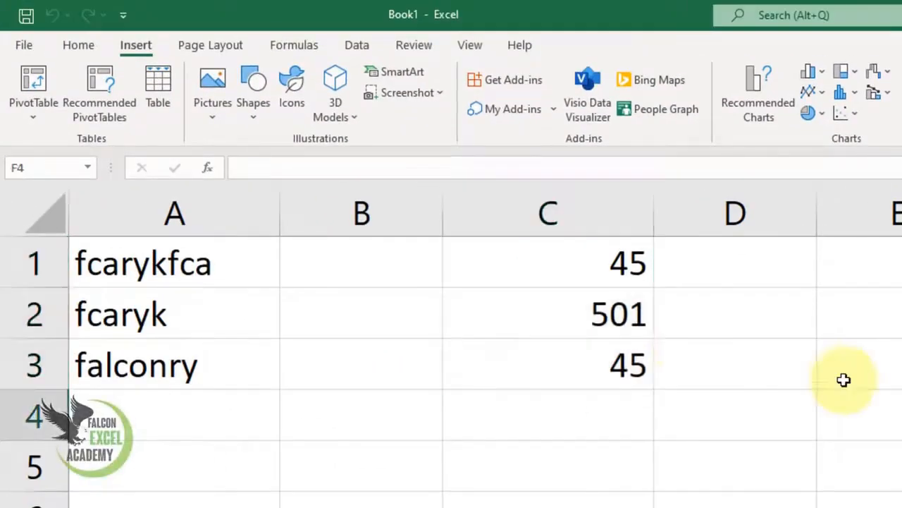
{"action": "left_click_drag", "start_coordinate": [616, 262], "coordinate": [618, 369]}
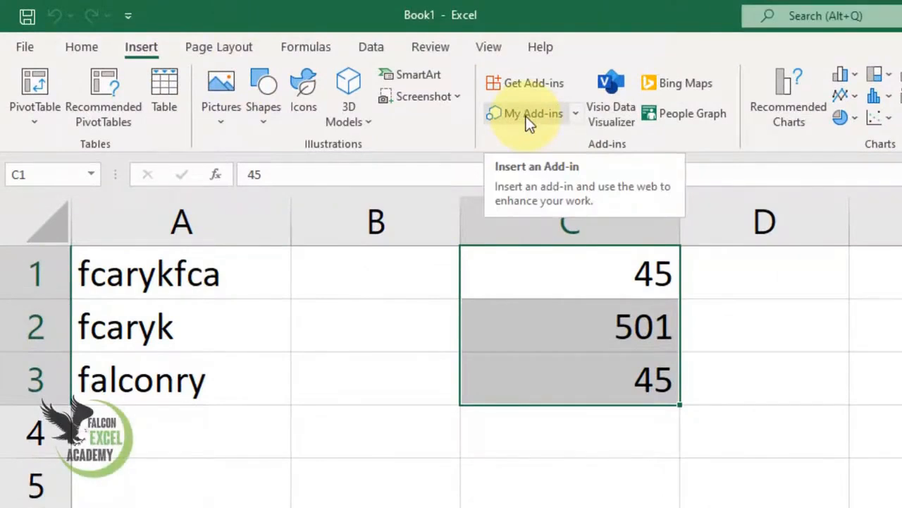
- Remove the Remove Unwanted Characters add-in from the installed Office add-ins
{"action": "left_click", "coordinate": [526, 116]}
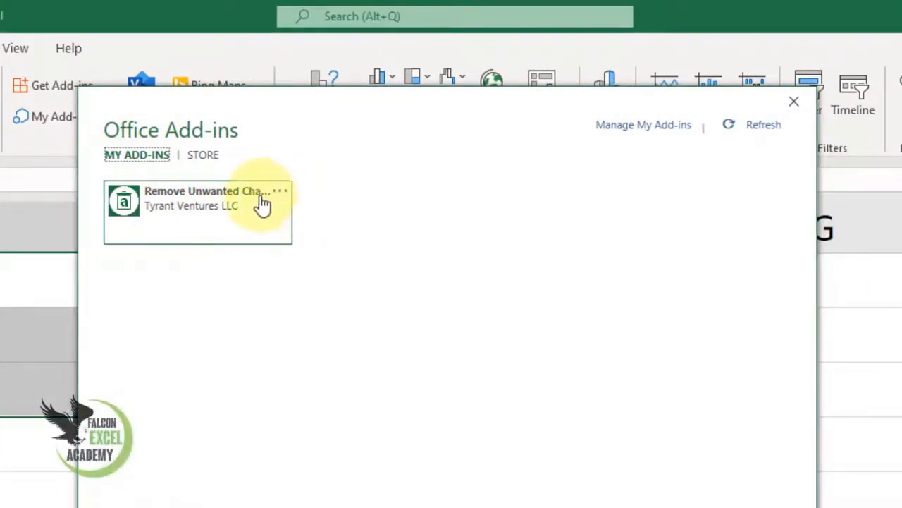
{"action": "left_click", "coordinate": [195, 205]}
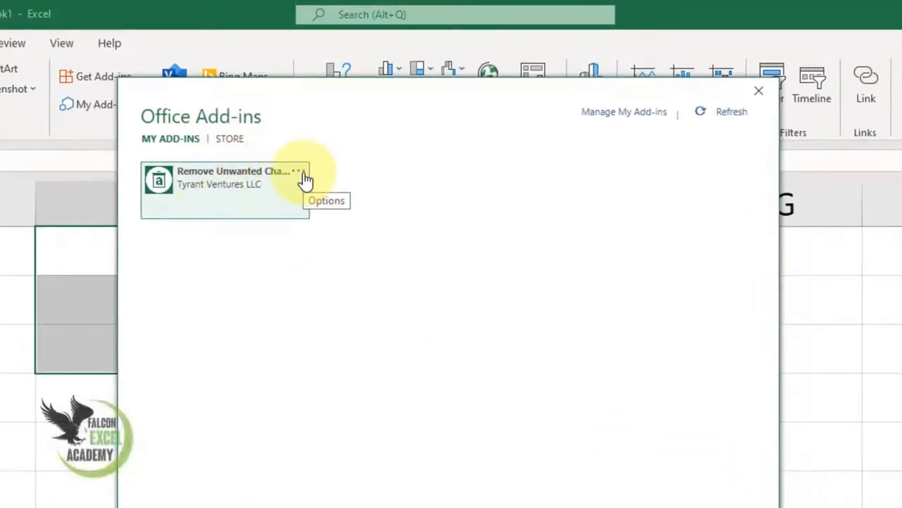
{"action": "left_click", "coordinate": [305, 175]}
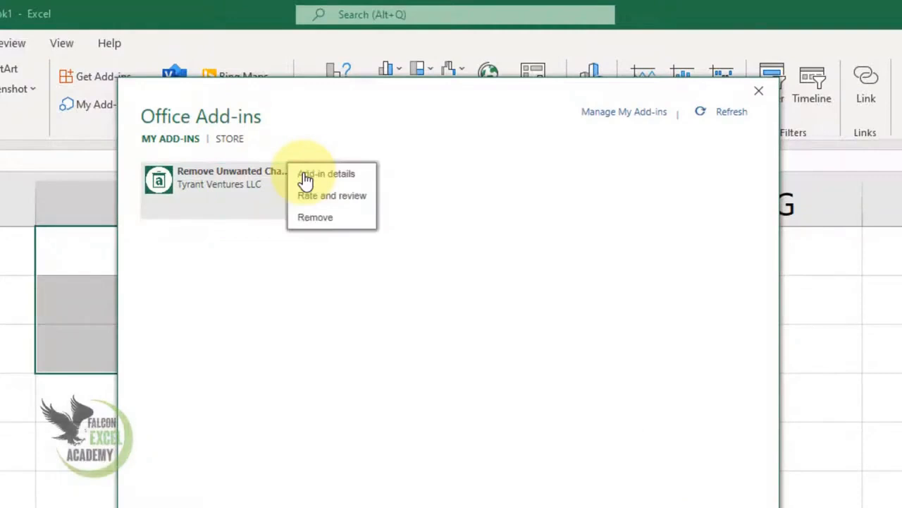
{"action": "left_click", "coordinate": [326, 223]}
{"action": "left_click", "coordinate": [465, 478]}
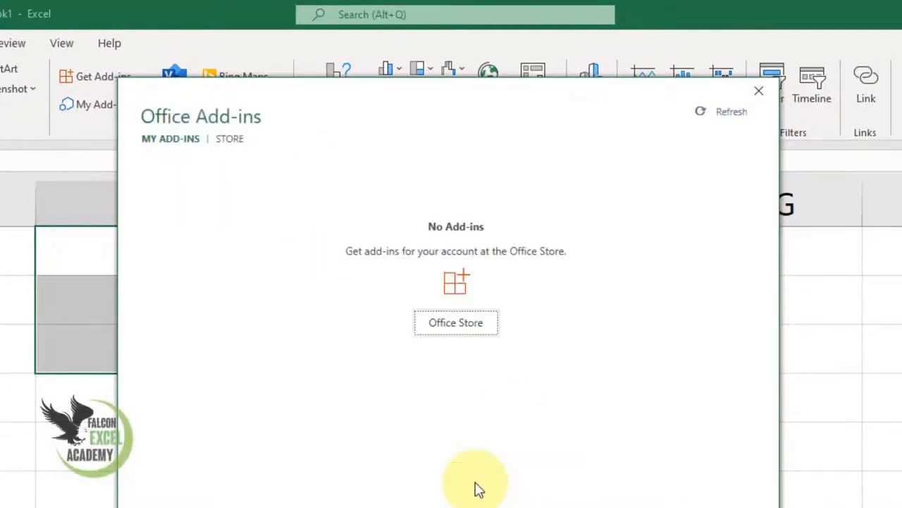
- Close the Office Add-ins window and clear the numbers in cells B1:B5
{"action": "left_click", "coordinate": [760, 90]}
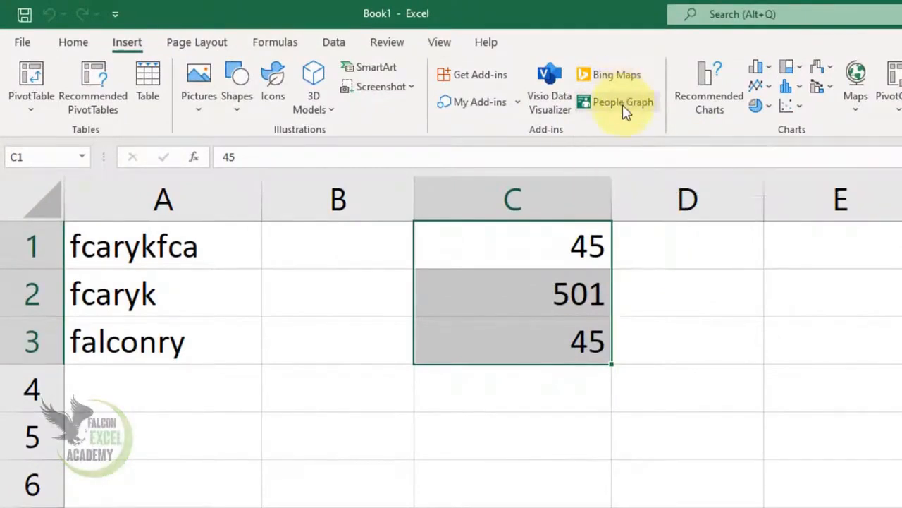
{"action": "left_click", "coordinate": [561, 457]}
{"action": "left_click_drag", "start_coordinate": [191, 255], "coordinate": [564, 371]}
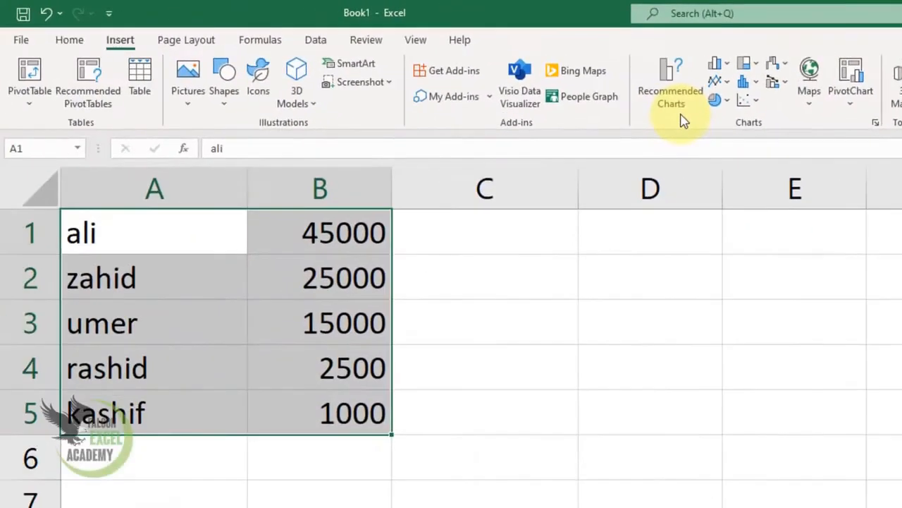
{"action": "left_click", "coordinate": [472, 337]}
{"action": "left_click_drag", "start_coordinate": [339, 229], "coordinate": [328, 399]}
{"action": "key", "text": "Delete"}
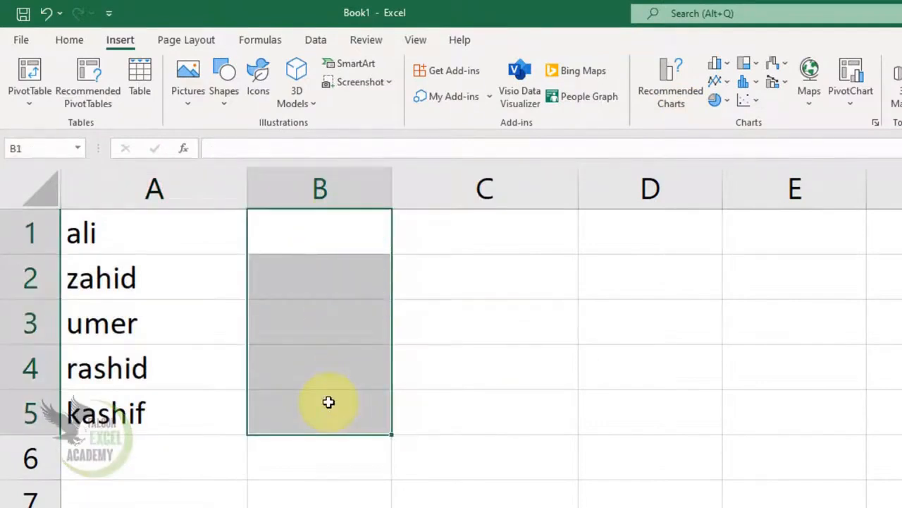
- Enter the values 85, 65, 96, 52 and 35 in cells B1 to B5 beside the names
{"action": "left_click_drag", "start_coordinate": [171, 234], "coordinate": [162, 403]}
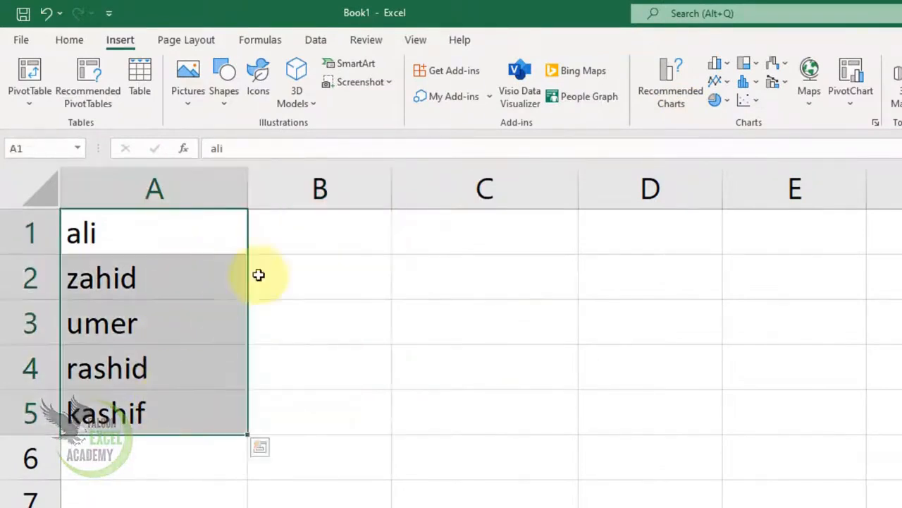
{"action": "left_click", "coordinate": [289, 233]}
{"action": "type", "text": "85"}
{"action": "key", "text": "Return"}
{"action": "type", "text": "65"}
{"action": "key", "text": "Return"}
{"action": "type", "text": "96"}
{"action": "key", "text": "Return"}
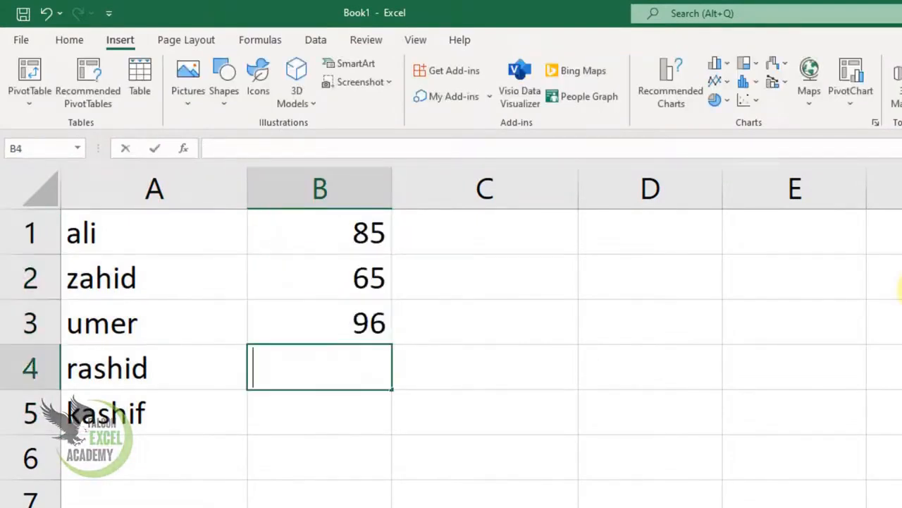
{"action": "type", "text": "52"}
{"action": "key", "text": "Return"}
{"action": "type", "text": "35"}
{"action": "key", "text": "Return"}
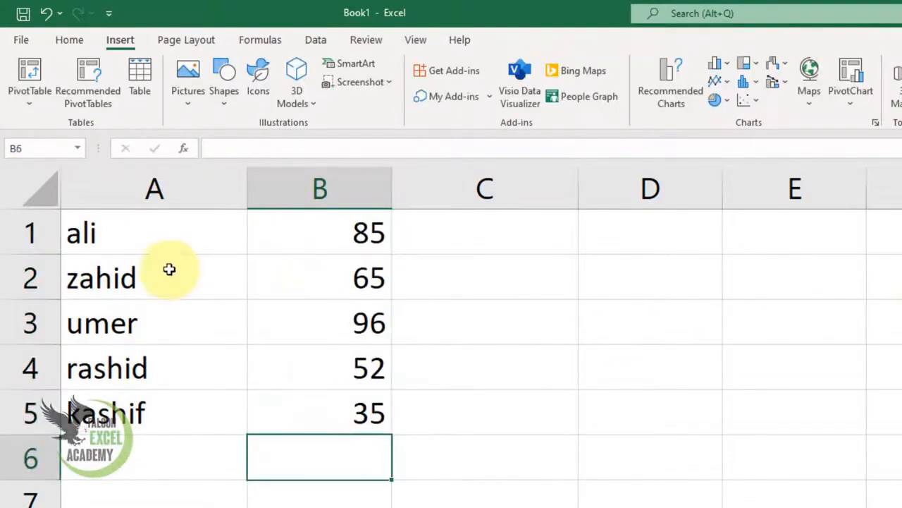
- Preview the recommended charts for the range A2:B5 and insert the Clustered Bar chart
{"action": "left_click_drag", "start_coordinate": [176, 275], "coordinate": [332, 407]}
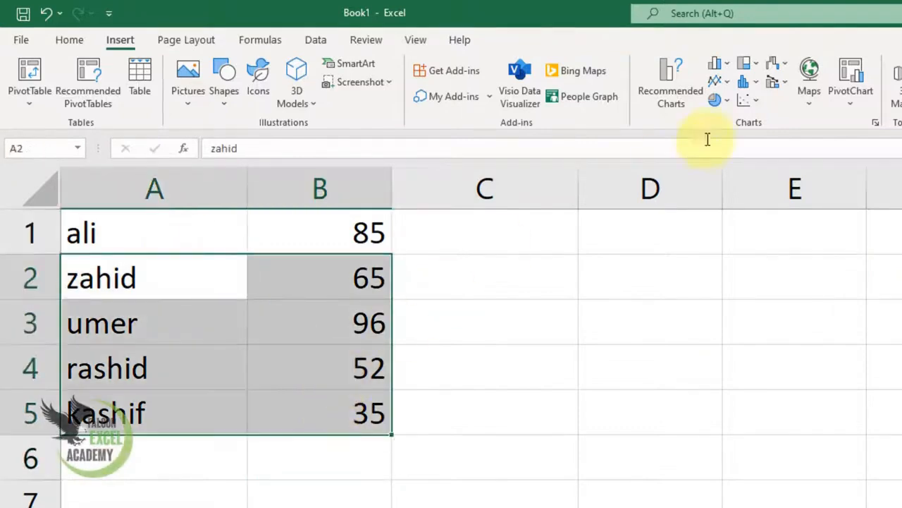
{"action": "left_click", "coordinate": [677, 105]}
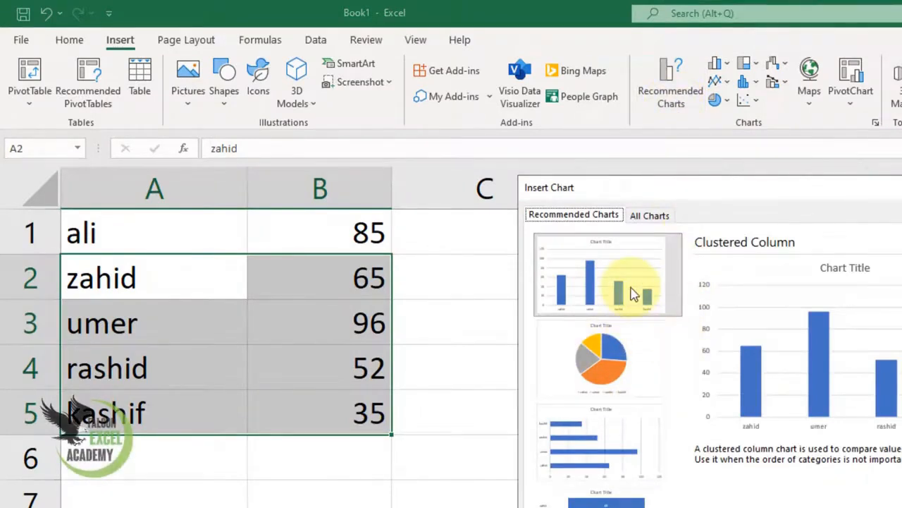
{"action": "left_click", "coordinate": [615, 387]}
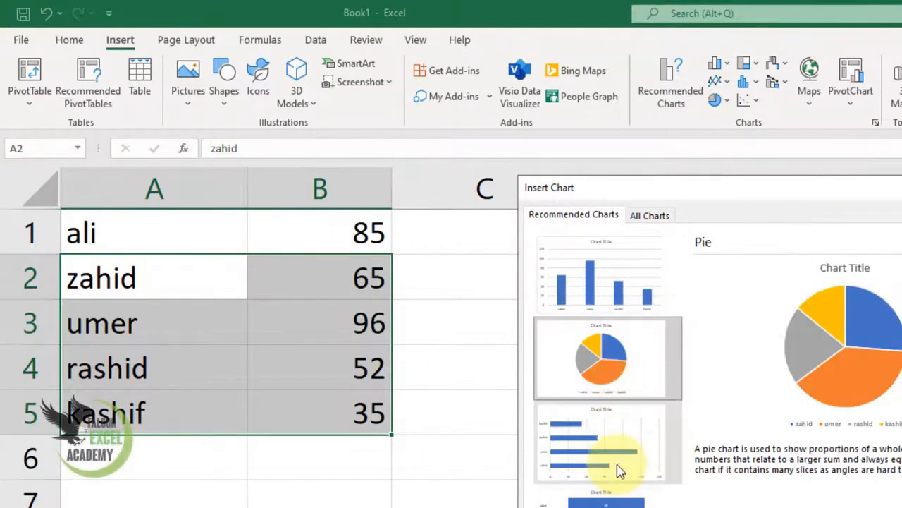
{"action": "left_click", "coordinate": [619, 471]}
{"action": "left_click", "coordinate": [606, 504]}
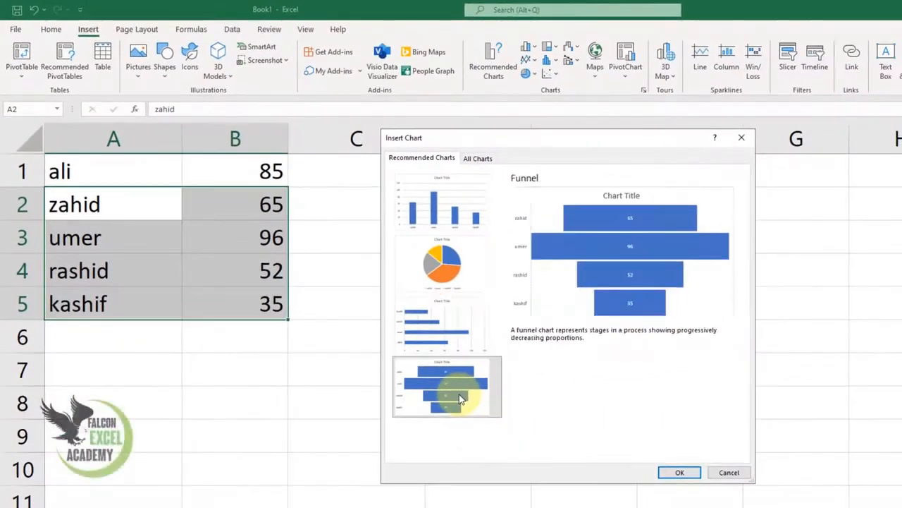
{"action": "left_click", "coordinate": [446, 266]}
{"action": "left_click", "coordinate": [452, 297]}
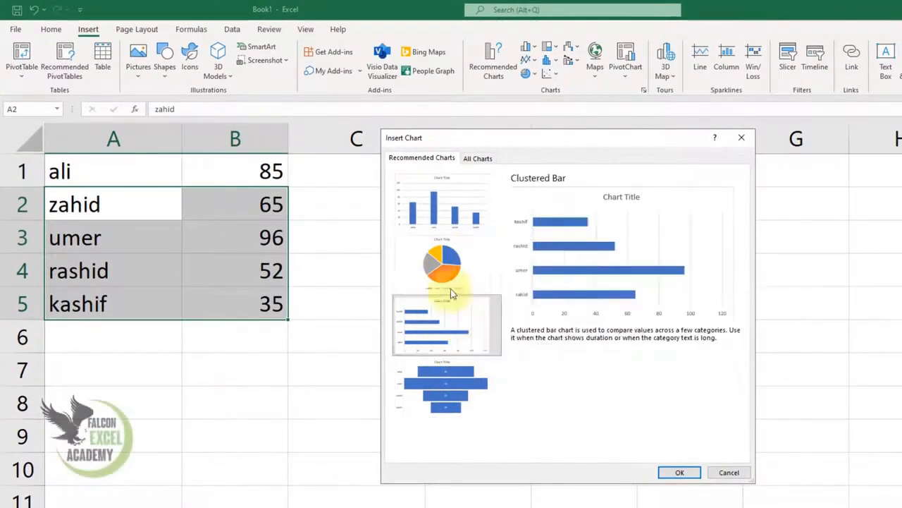
{"action": "left_click", "coordinate": [443, 206]}
{"action": "left_click", "coordinate": [455, 331]}
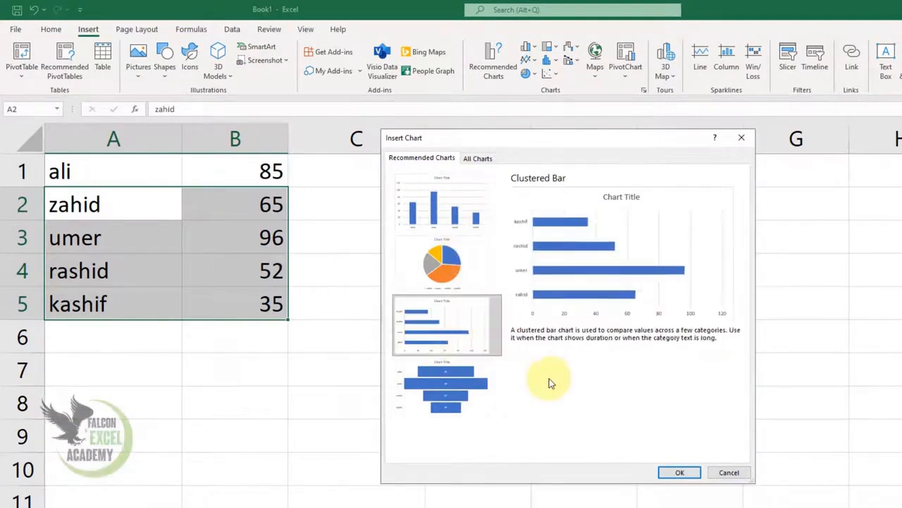
{"action": "left_click", "coordinate": [680, 472]}
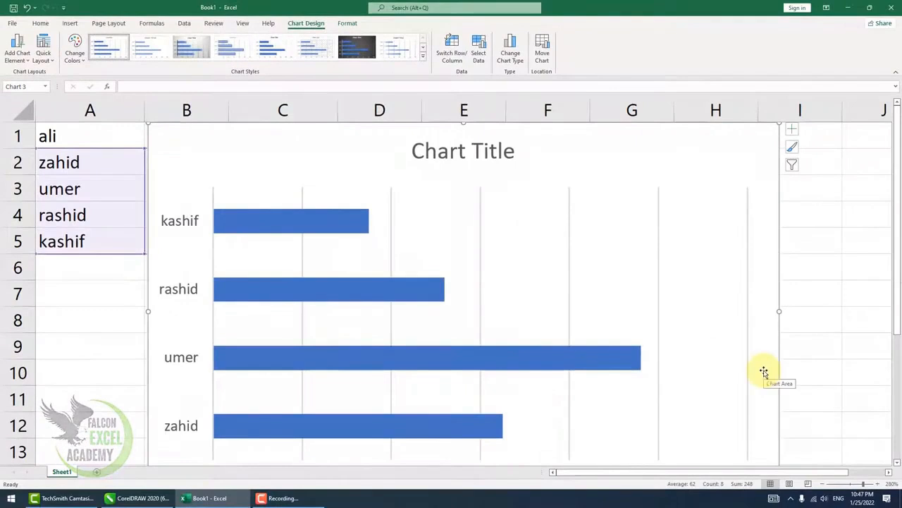
- Move the bar chart off the data so that its upper edge starts at about row 4
{"action": "scroll", "coordinate": [764, 371], "scroll_direction": "down", "scroll_amount": 4}
{"action": "left_click", "coordinate": [823, 483]}
{"action": "left_click", "coordinate": [823, 484]}
{"action": "left_click", "coordinate": [823, 484]}
{"action": "left_click", "coordinate": [823, 484]}
{"action": "left_click", "coordinate": [823, 484]}
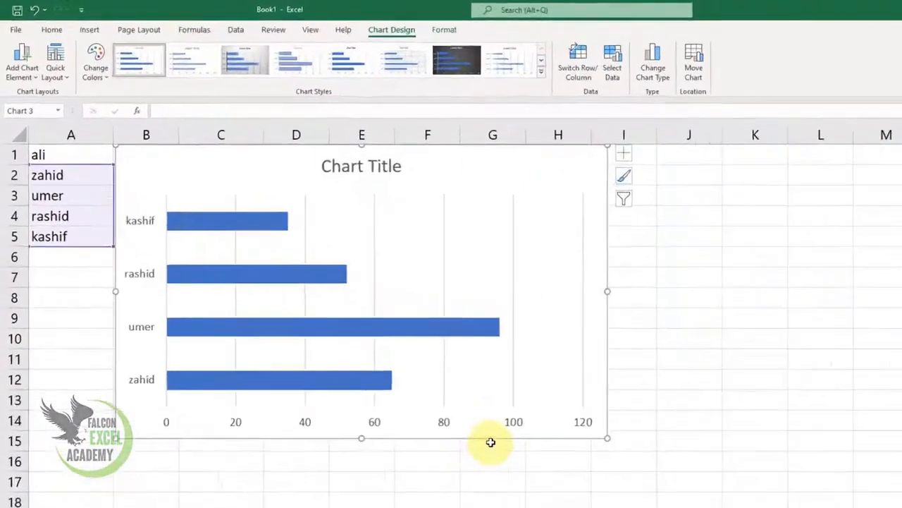
{"action": "left_click_drag", "start_coordinate": [486, 430], "coordinate": [572, 497]}
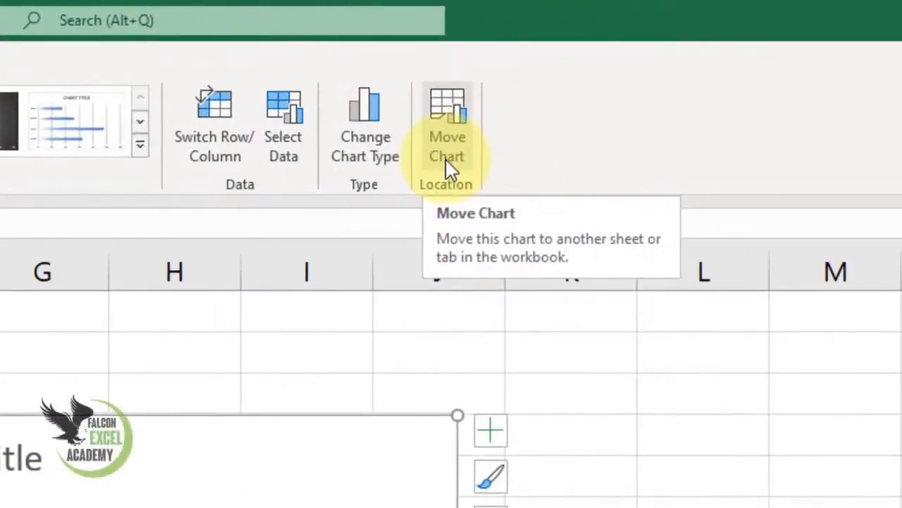
- Move the bar chart to a new sheet named Chart1
{"action": "left_click", "coordinate": [447, 159]}
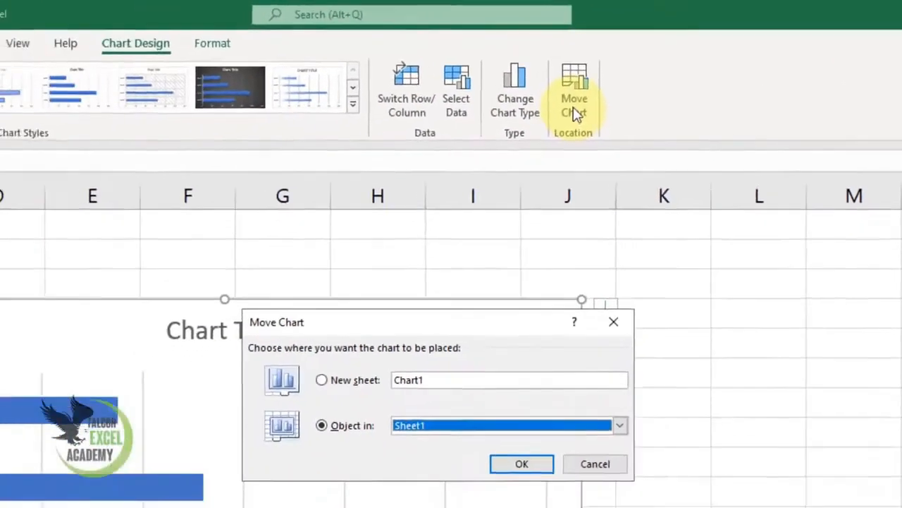
{"action": "left_click", "coordinate": [380, 372]}
{"action": "left_click", "coordinate": [535, 448]}
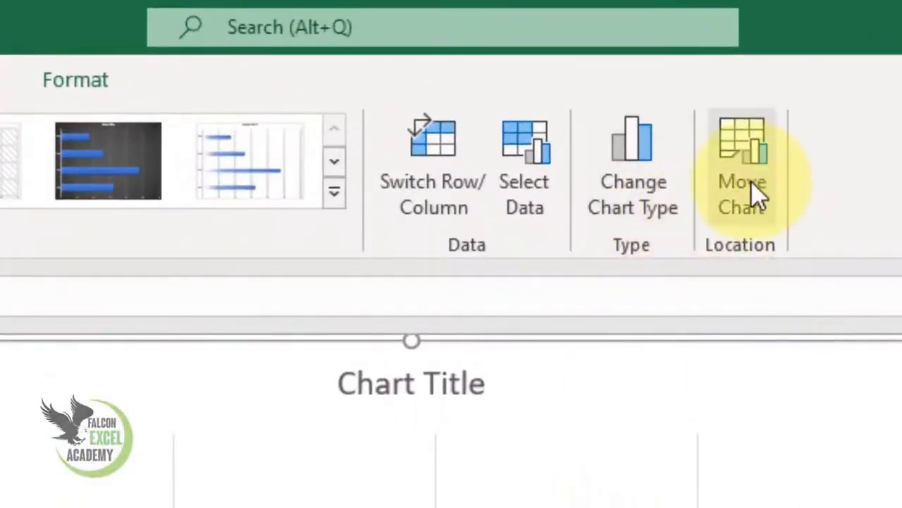
- Move the chart from its own sheet back into Sheet1 as an object
{"action": "left_click", "coordinate": [751, 180]}
{"action": "left_click", "coordinate": [607, 399]}
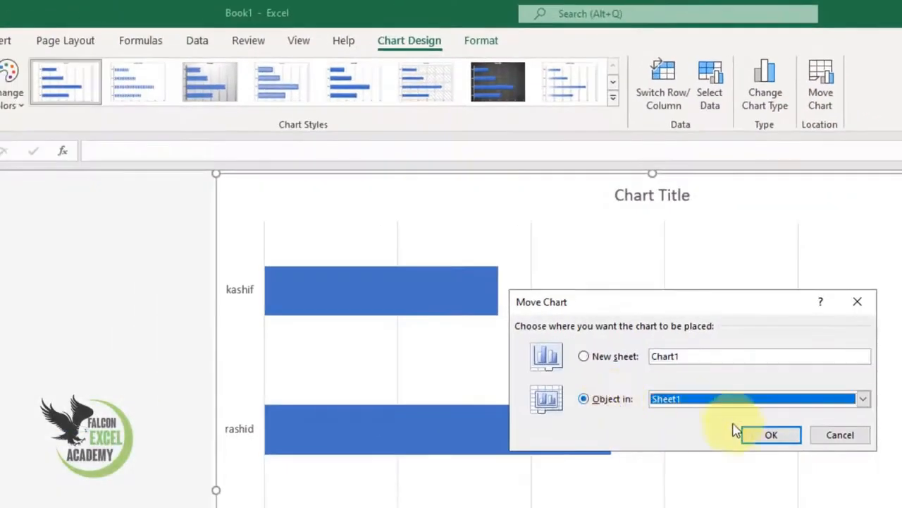
{"action": "left_click", "coordinate": [773, 435]}
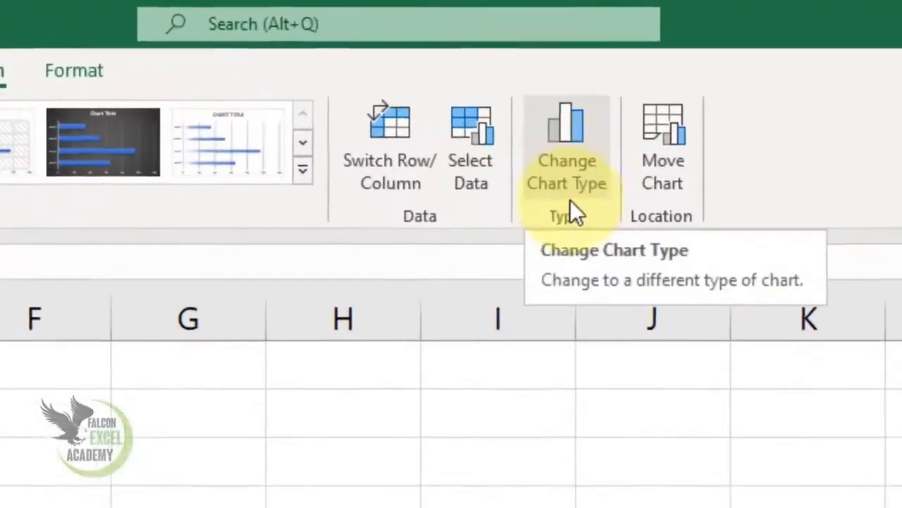
- Change the bar chart to the Clustered Column variant that shows each name as a separately coloured series
{"action": "left_click", "coordinate": [587, 168]}
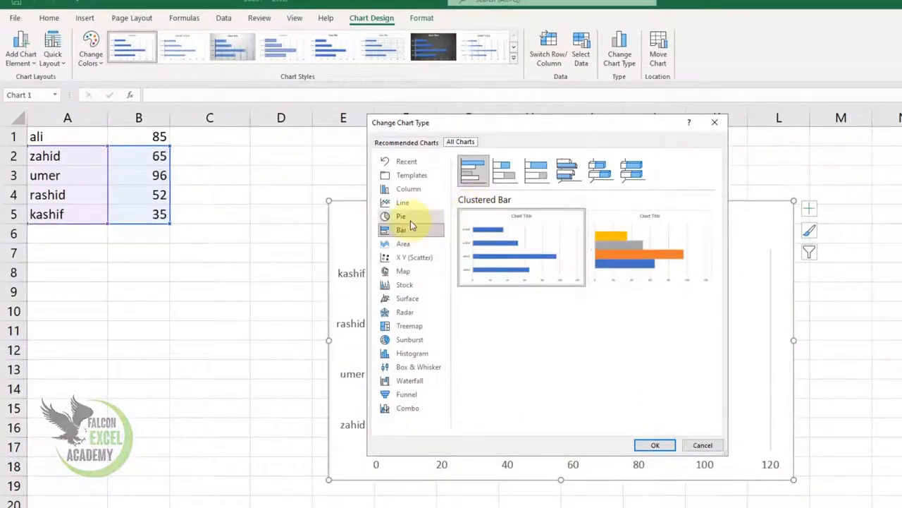
{"action": "left_click", "coordinate": [412, 215]}
{"action": "left_click", "coordinate": [402, 202]}
{"action": "left_click", "coordinate": [408, 189]}
{"action": "mouse_move", "coordinate": [626, 263]}
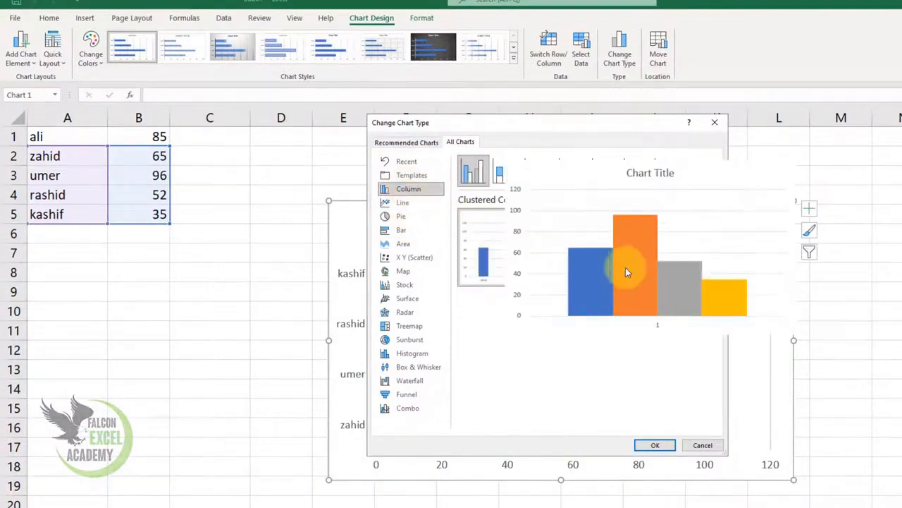
{"action": "left_click", "coordinate": [655, 445]}
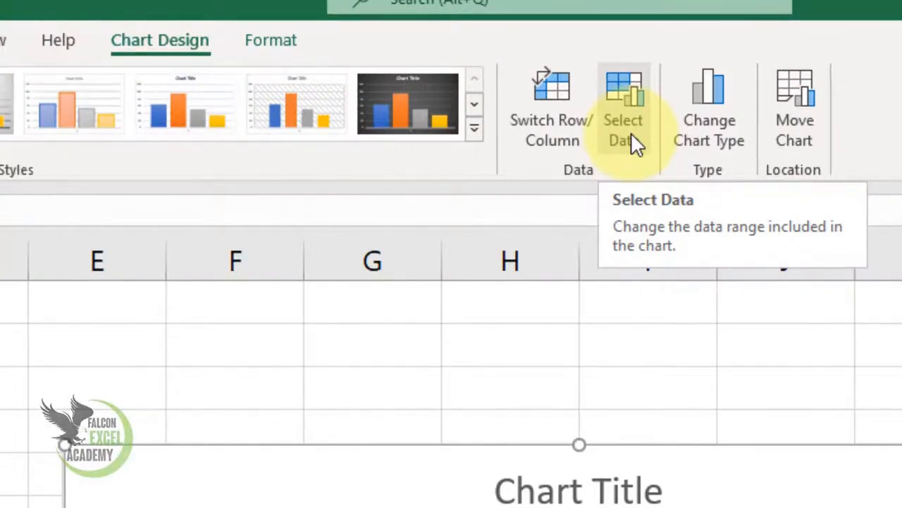
- Change the chart's source data range to A1:B3
{"action": "left_click", "coordinate": [634, 137]}
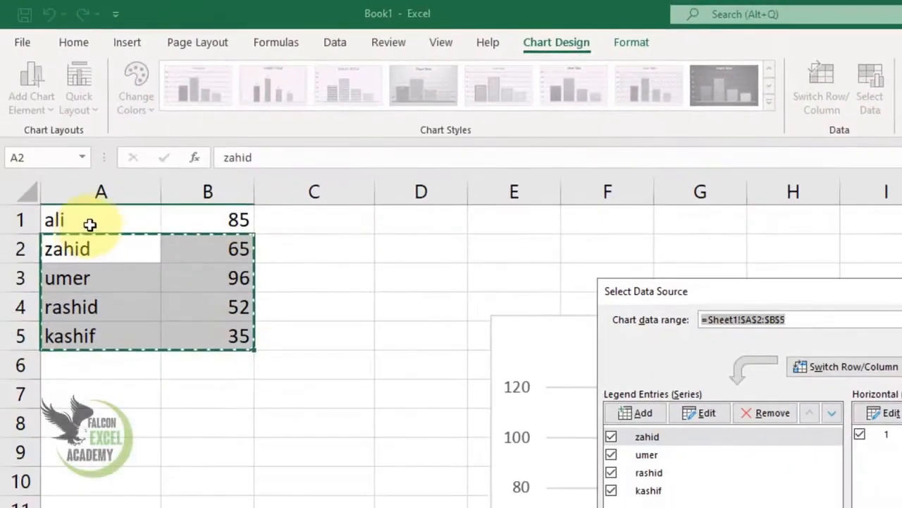
{"action": "left_click_drag", "start_coordinate": [54, 228], "coordinate": [184, 282]}
{"action": "left_click", "coordinate": [790, 433]}
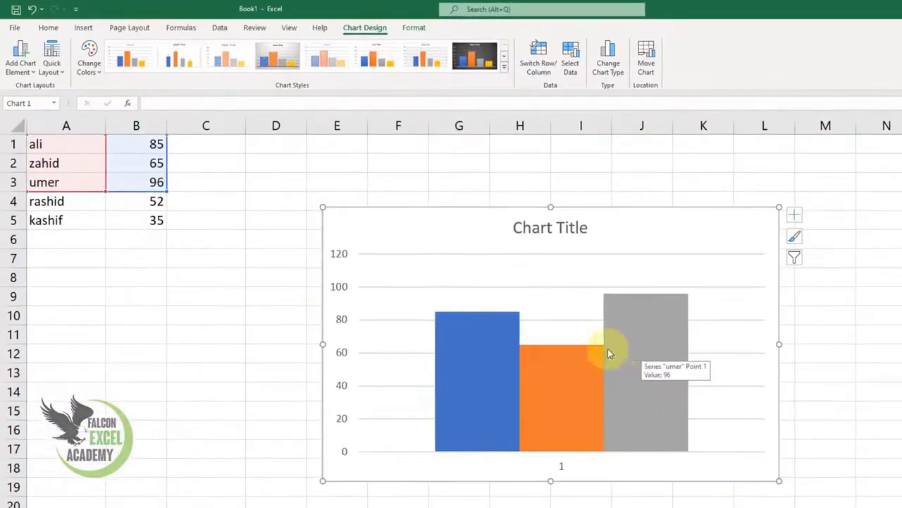
- Switch the clustered column chart's rows and columns back and forth several times
{"action": "mouse_move", "coordinate": [469, 390]}
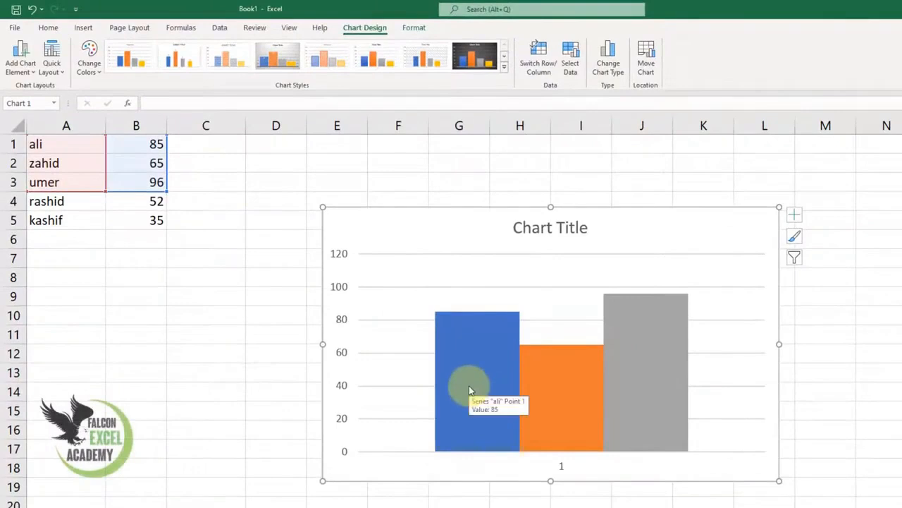
{"action": "left_click", "coordinate": [547, 67]}
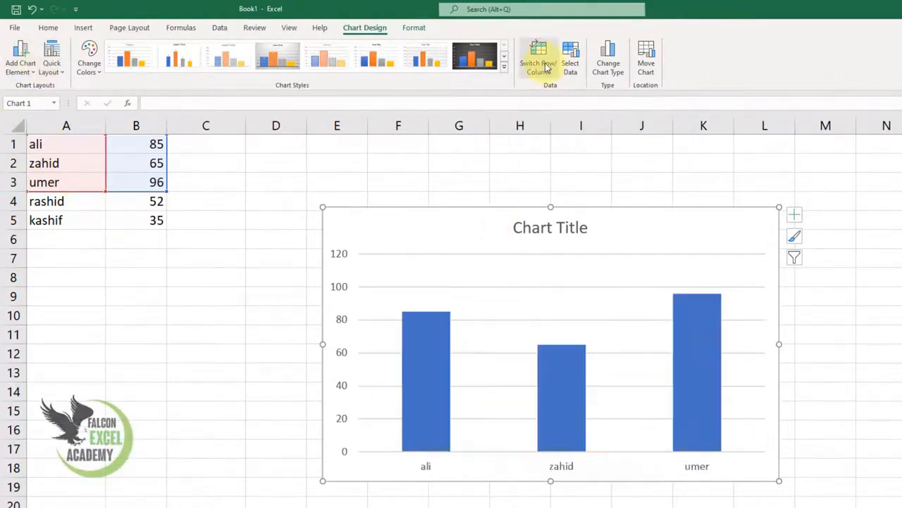
{"action": "left_click", "coordinate": [548, 66]}
{"action": "left_click", "coordinate": [549, 66]}
{"action": "left_click", "coordinate": [551, 65]}
{"action": "left_click", "coordinate": [553, 65]}
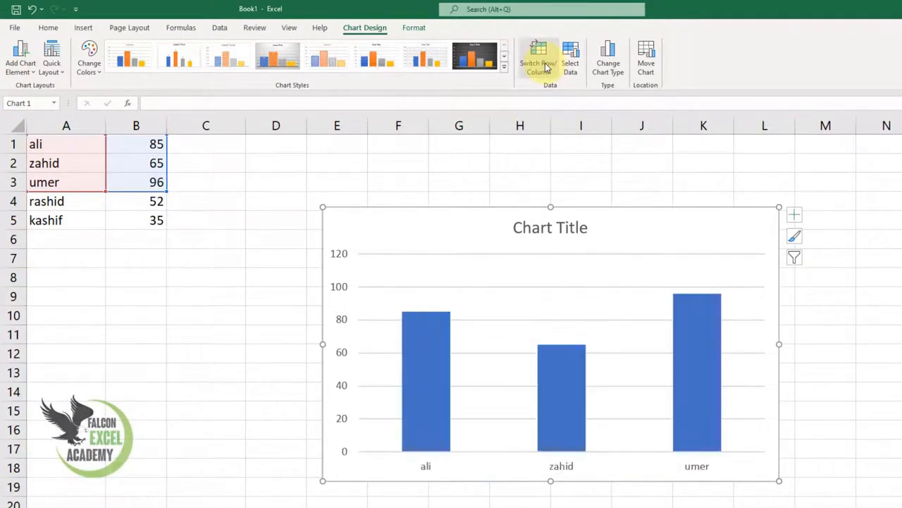
{"action": "left_click", "coordinate": [556, 64]}
- Change the chart type to 100% Stacked Column, using the variant that stacks all three series in one column
{"action": "left_click", "coordinate": [609, 60]}
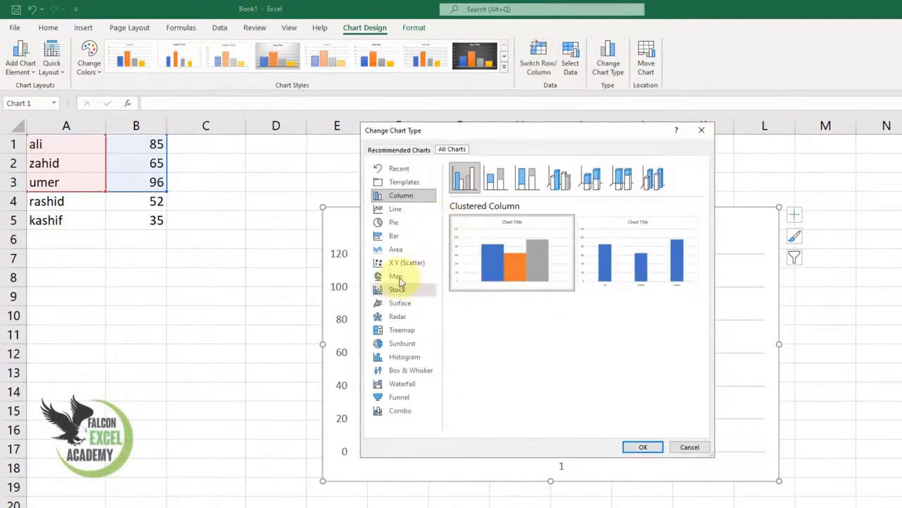
{"action": "left_click", "coordinate": [393, 237]}
{"action": "left_click", "coordinate": [401, 195]}
{"action": "mouse_move", "coordinate": [648, 271]}
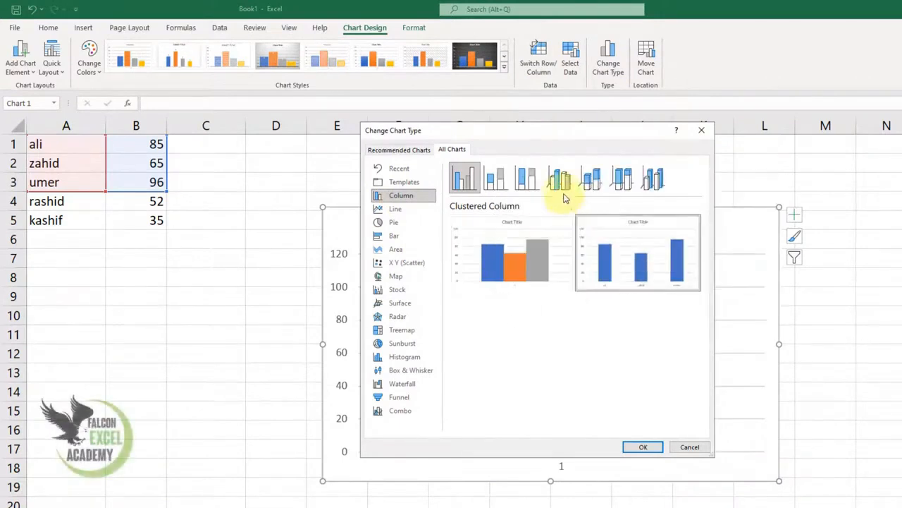
{"action": "left_click", "coordinate": [530, 180]}
{"action": "left_click", "coordinate": [527, 177]}
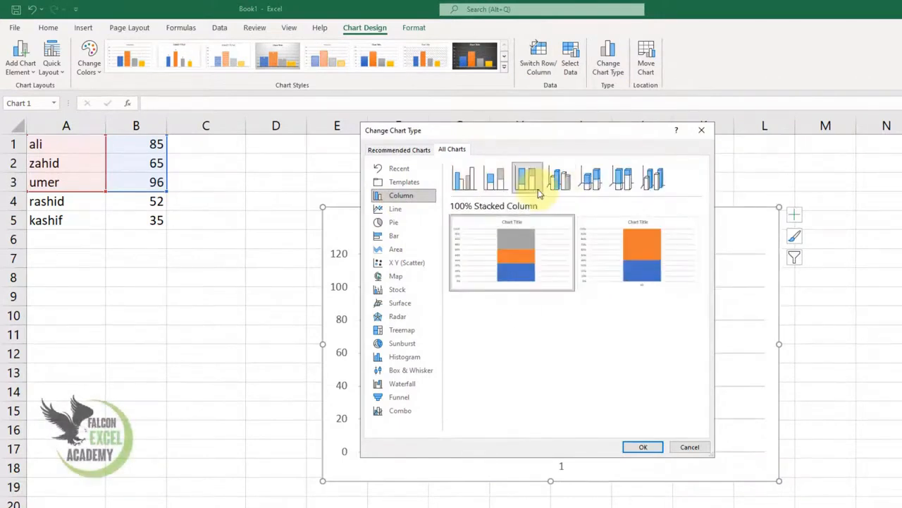
{"action": "left_click", "coordinate": [643, 447]}
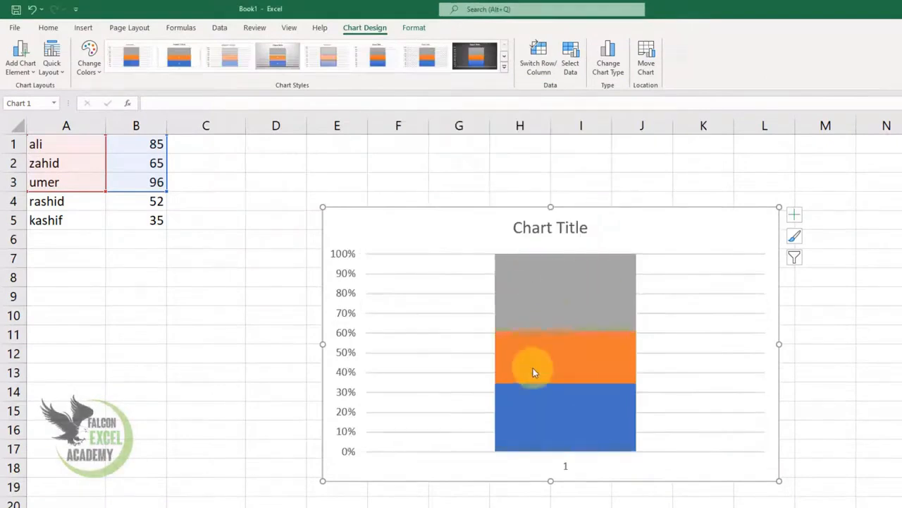
- Switch the chart's rows and columns and change its type to 3-D Clustered Column, with one column per name
{"action": "left_click", "coordinate": [540, 67]}
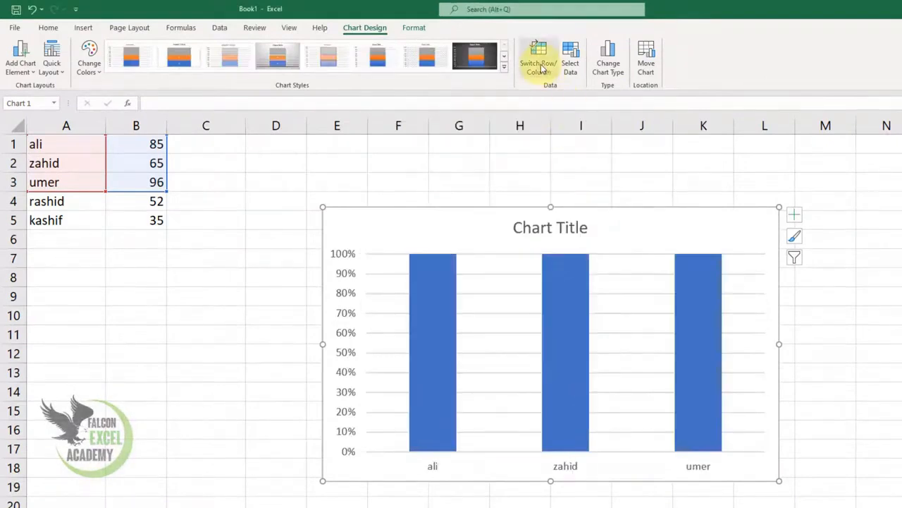
{"action": "left_click", "coordinate": [607, 65]}
{"action": "left_click", "coordinate": [560, 178]}
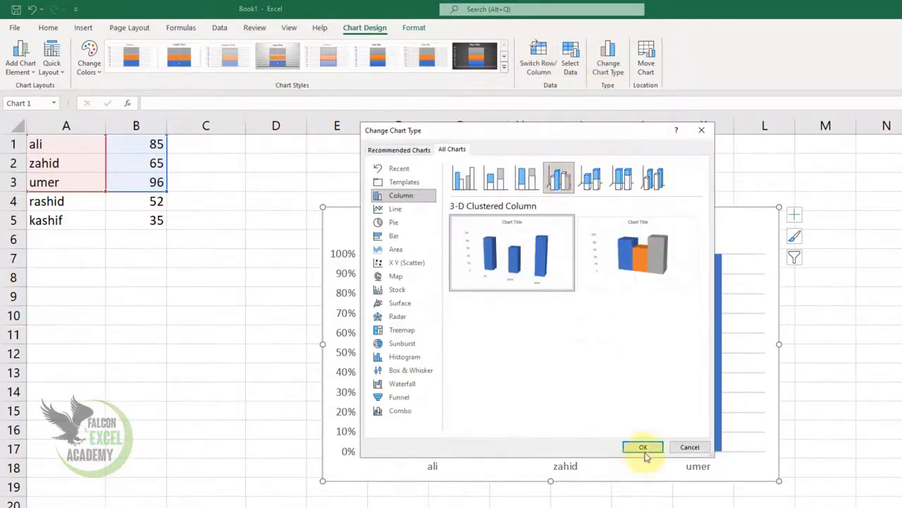
{"action": "left_click", "coordinate": [643, 447]}
{"action": "left_click", "coordinate": [538, 63]}
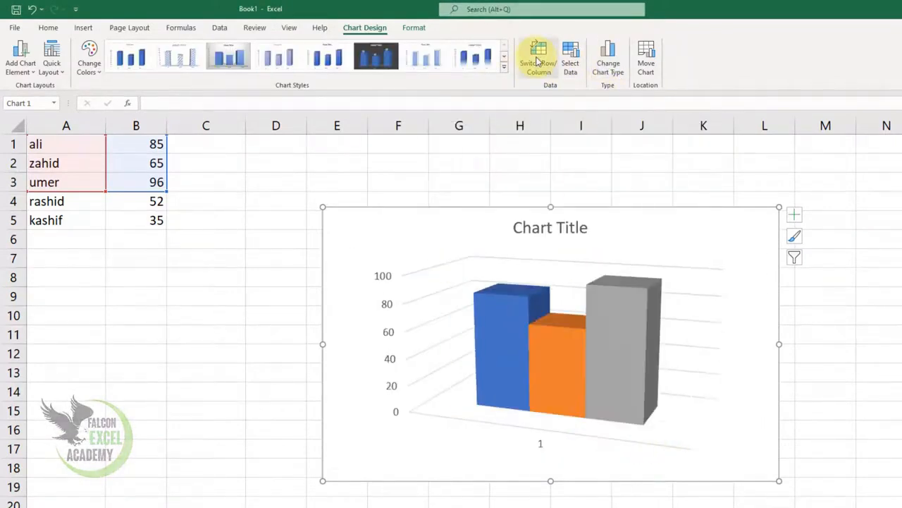
{"action": "left_click", "coordinate": [538, 62]}
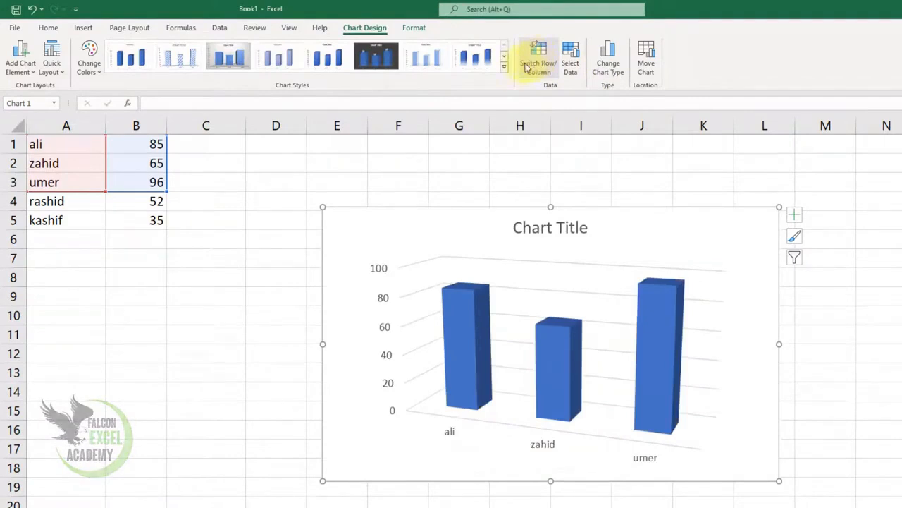
- Apply the dark chart style with boxed data labels and recolour the columns with the gold monochromatic palette
{"action": "left_click", "coordinate": [505, 71]}
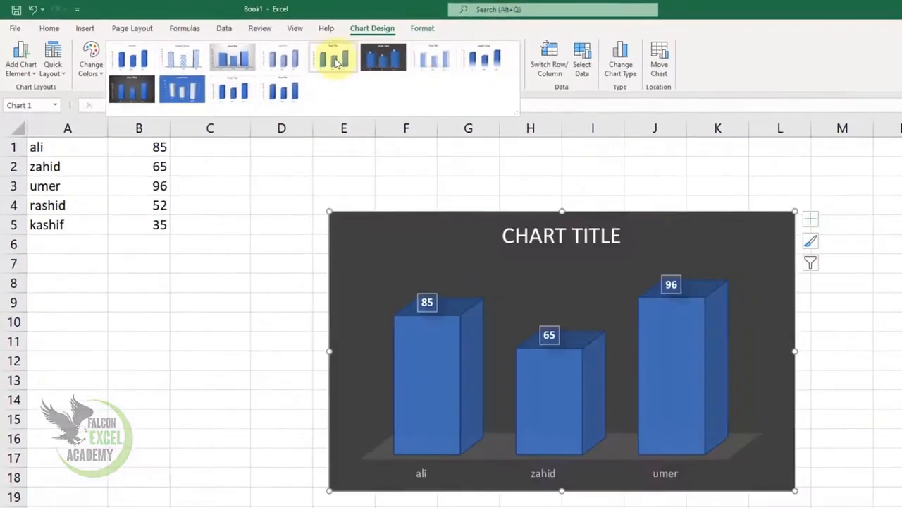
{"action": "left_click", "coordinate": [390, 62]}
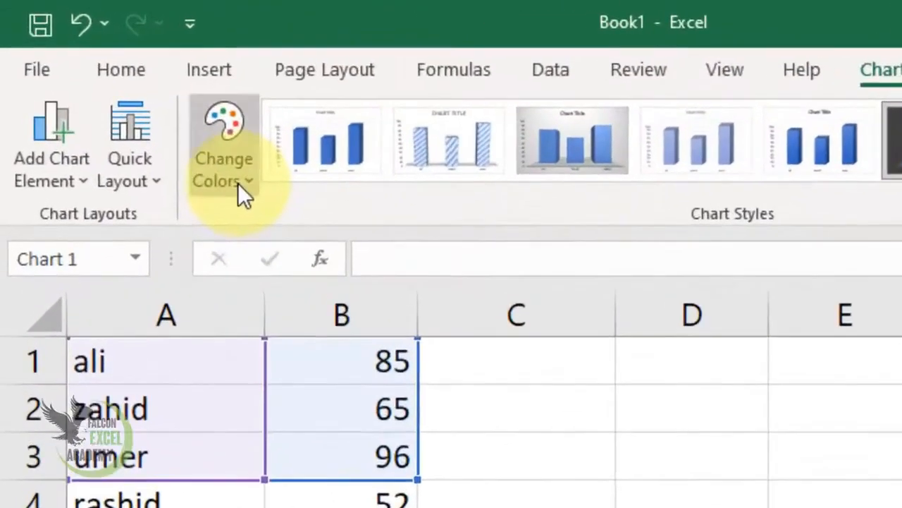
{"action": "left_click", "coordinate": [91, 65]}
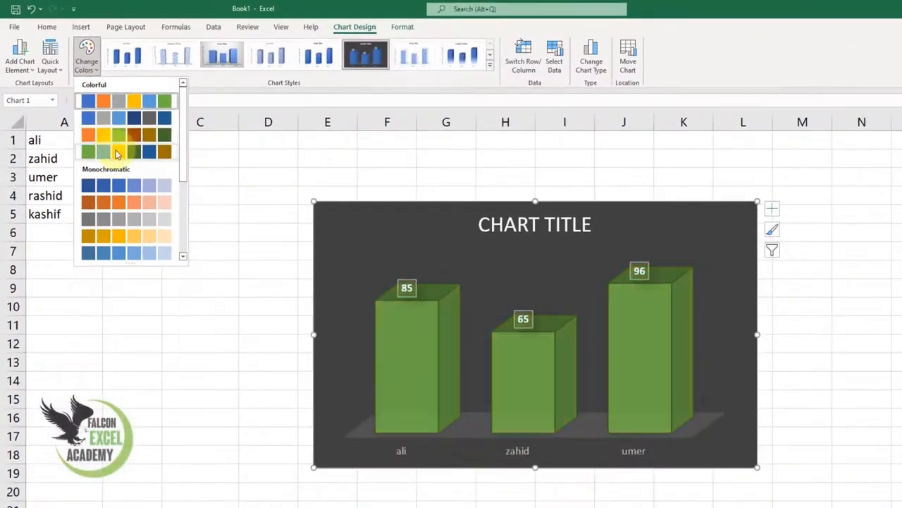
{"action": "left_click", "coordinate": [120, 154]}
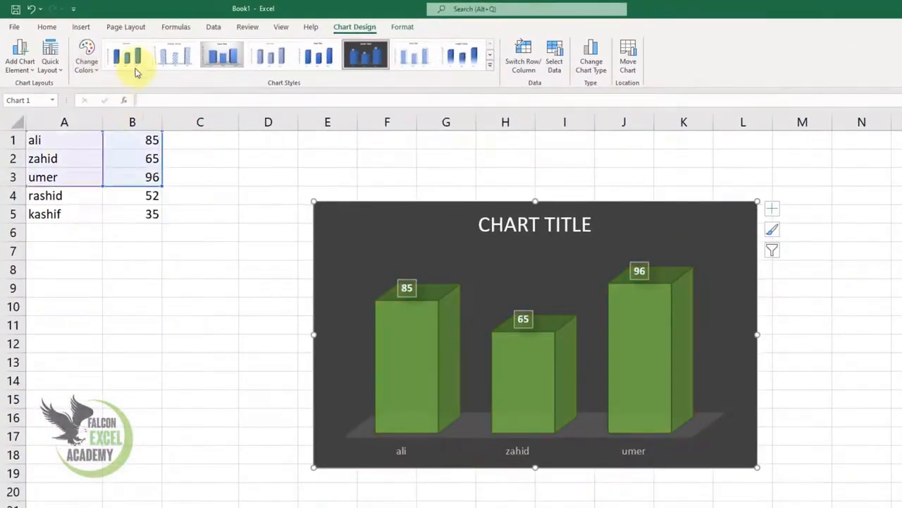
{"action": "left_click", "coordinate": [88, 62]}
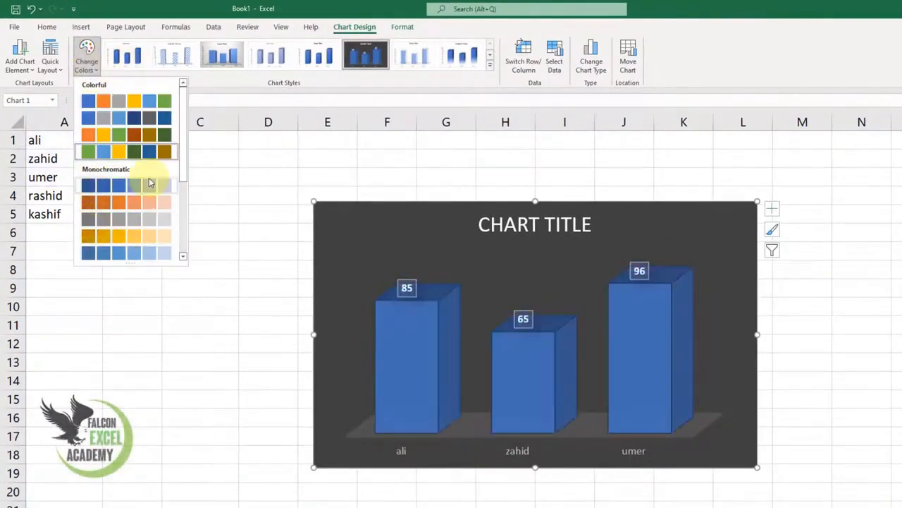
{"action": "left_click", "coordinate": [158, 235]}
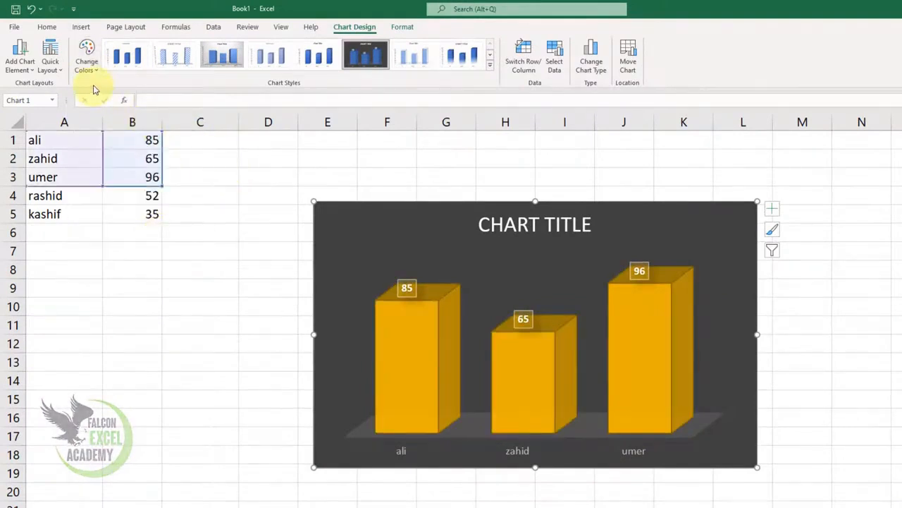
- Try the quick layout with a data table, and switch to the one with both axis titles and no gaps between columns
{"action": "left_click", "coordinate": [51, 65]}
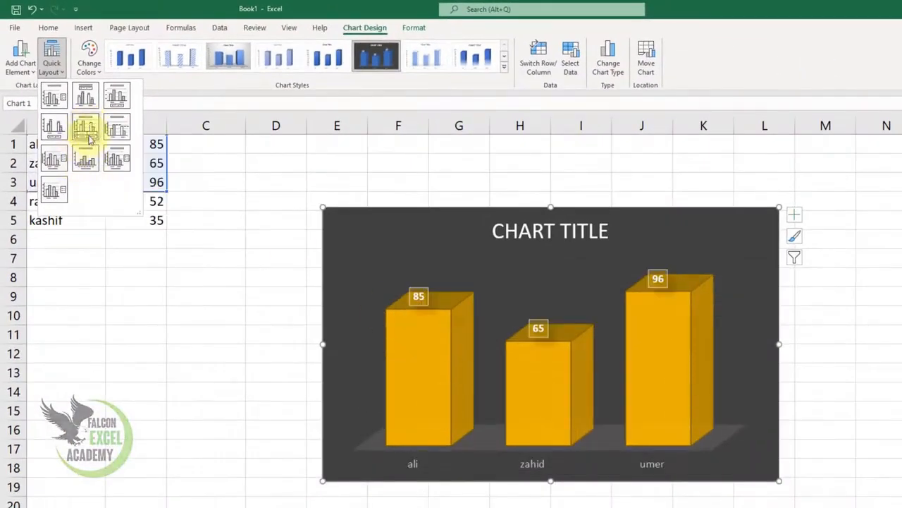
{"action": "left_click", "coordinate": [87, 130]}
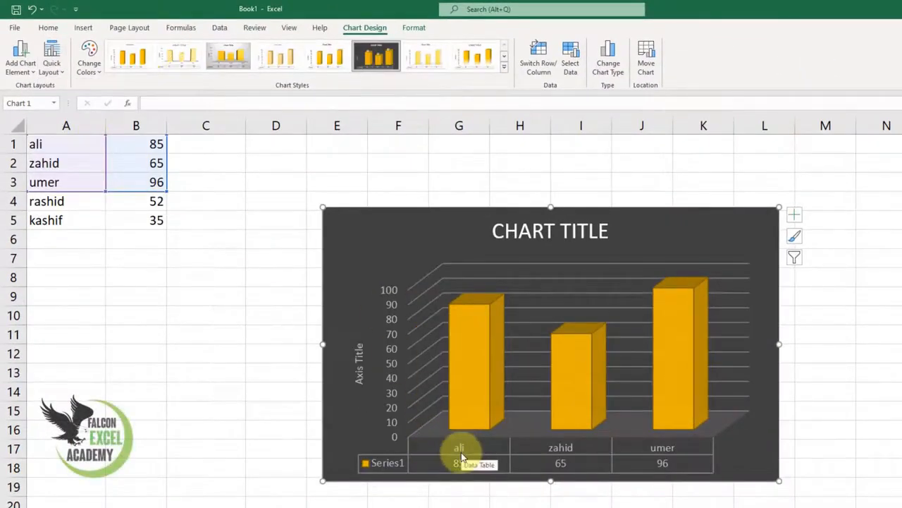
{"action": "left_click", "coordinate": [51, 60]}
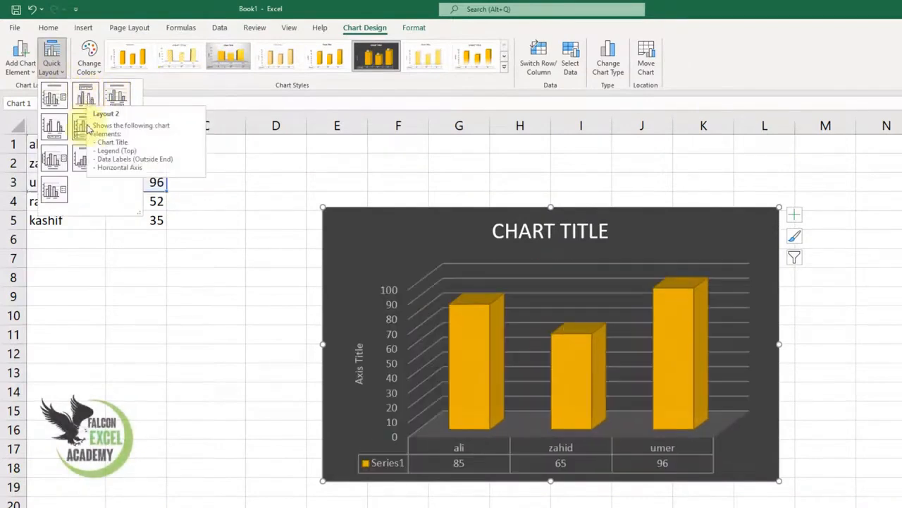
{"action": "left_click", "coordinate": [80, 161]}
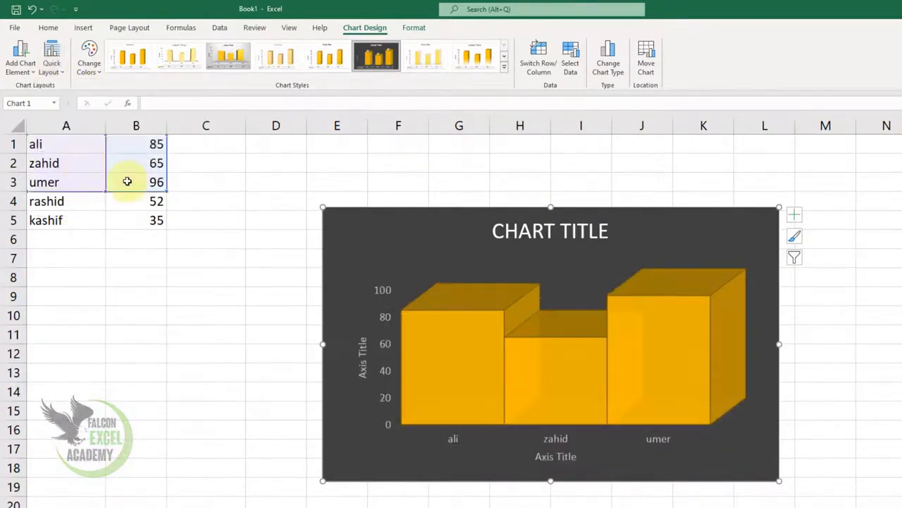
{"action": "mouse_move", "coordinate": [614, 375]}
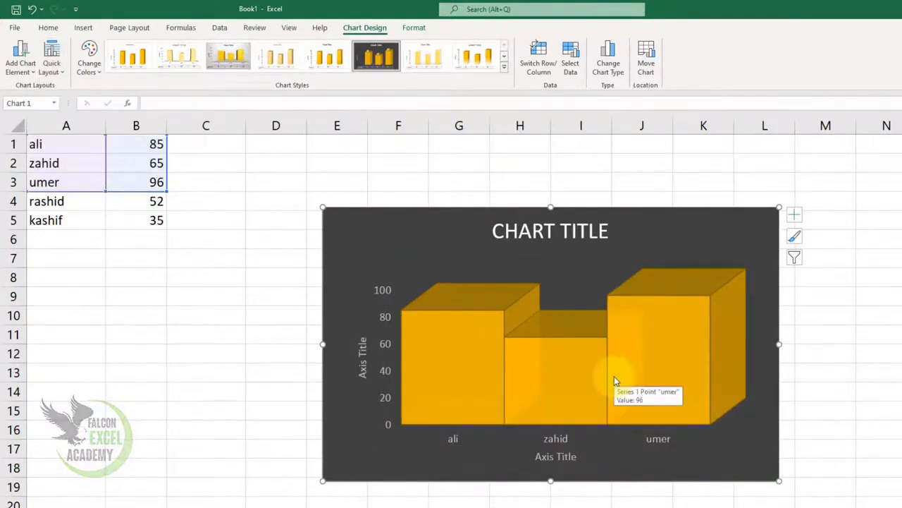
- Preview the available chart elements, including data callouts and gridlines, and add a legend on the left side of the chart
{"action": "left_click", "coordinate": [21, 62]}
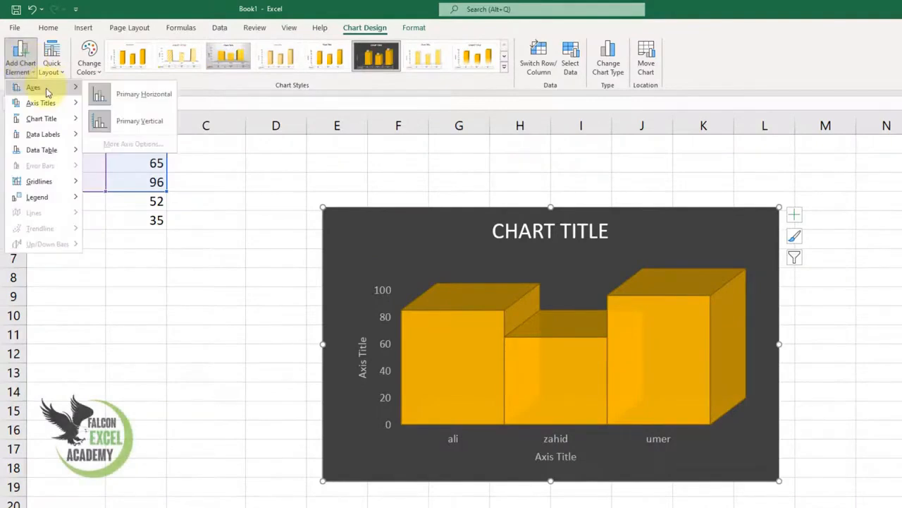
{"action": "mouse_move", "coordinate": [63, 135]}
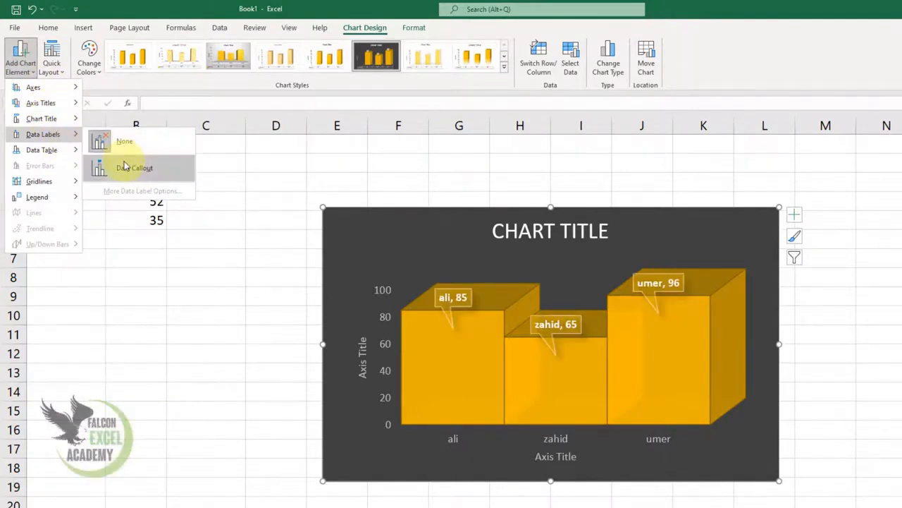
{"action": "mouse_move", "coordinate": [50, 149]}
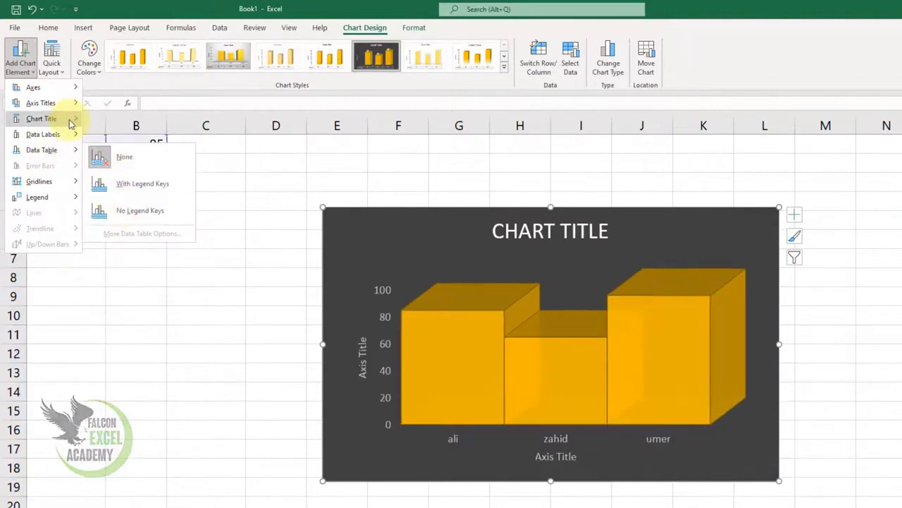
{"action": "mouse_move", "coordinate": [42, 118]}
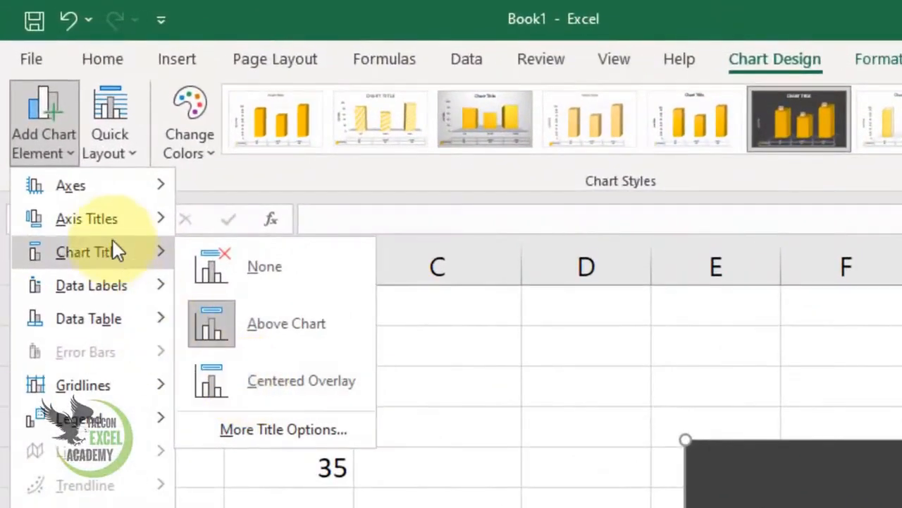
{"action": "mouse_move", "coordinate": [98, 189]}
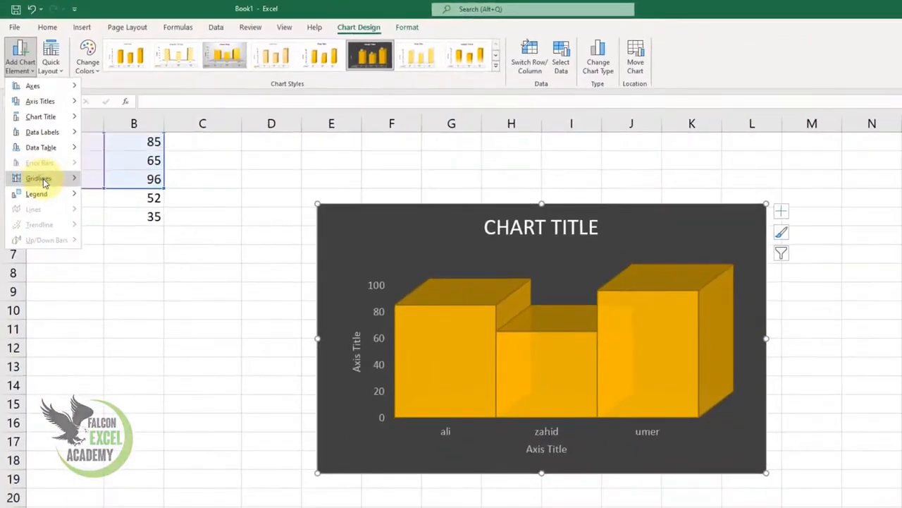
{"action": "mouse_move", "coordinate": [93, 385]}
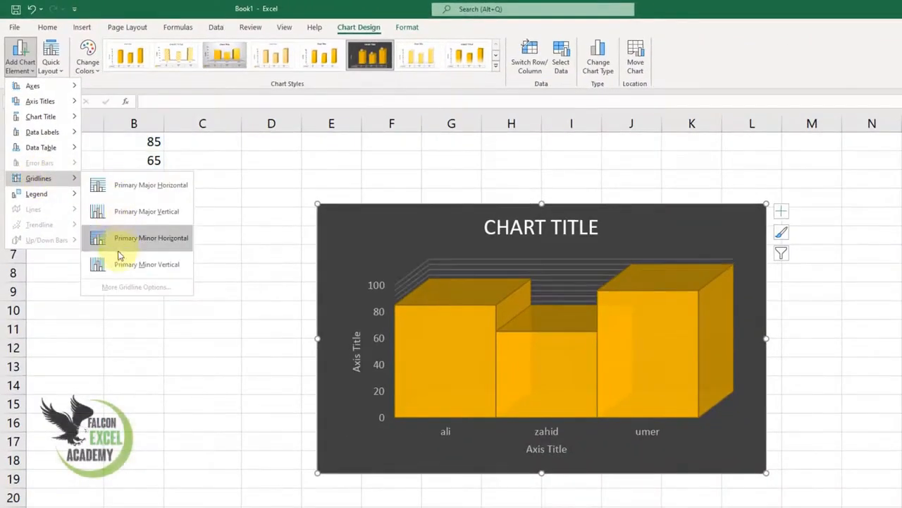
{"action": "mouse_move", "coordinate": [51, 201]}
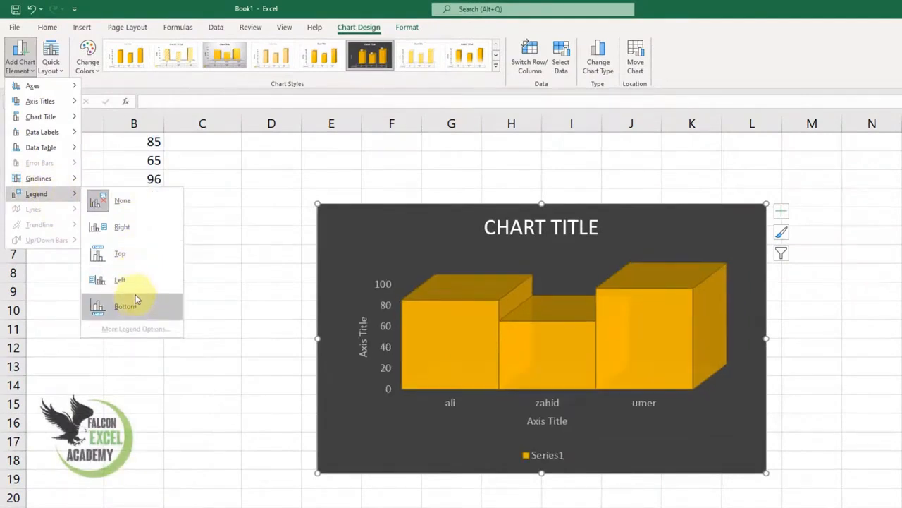
{"action": "left_click", "coordinate": [136, 281]}
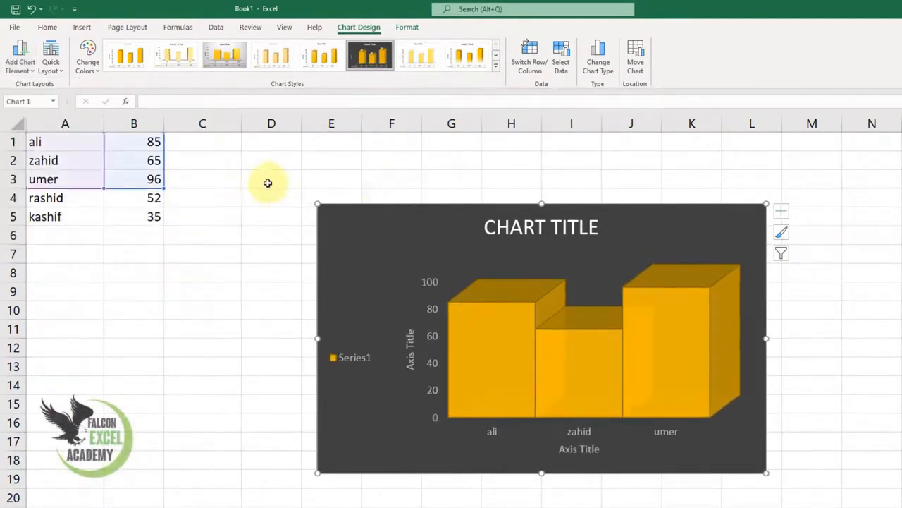
{"action": "left_click", "coordinate": [239, 198]}
- Turn on the chart's data labels, data table and gridlines as a trial, and remove them again
{"action": "left_click", "coordinate": [751, 280]}
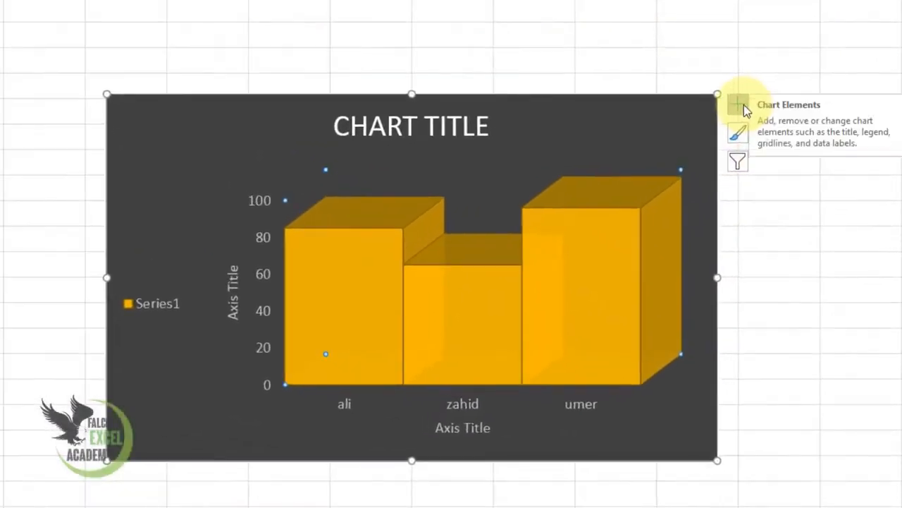
{"action": "left_click", "coordinate": [743, 105]}
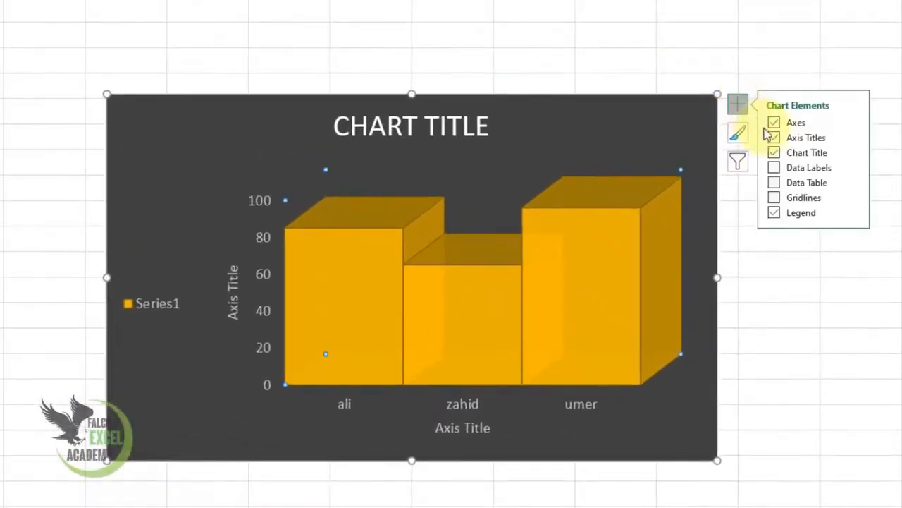
{"action": "left_click", "coordinate": [775, 169]}
{"action": "left_click", "coordinate": [775, 183]}
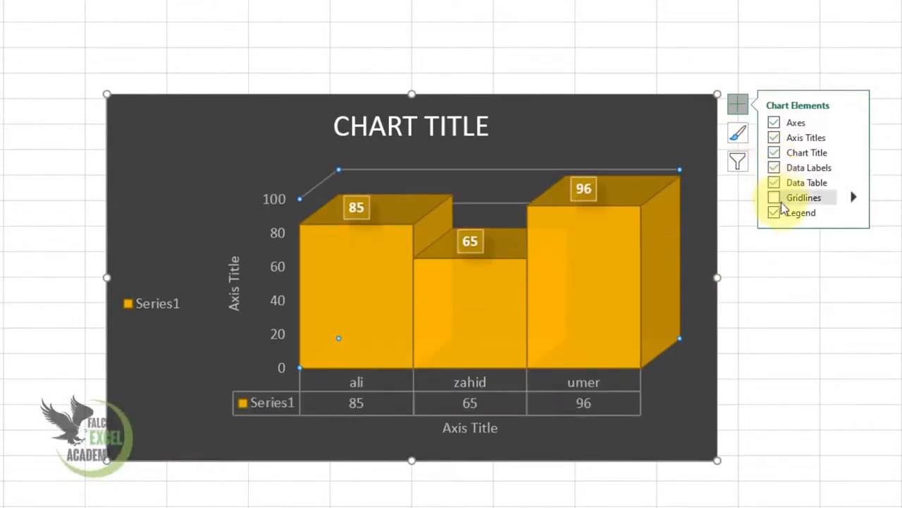
{"action": "left_click", "coordinate": [774, 198]}
{"action": "left_click", "coordinate": [774, 182]}
{"action": "left_click", "coordinate": [775, 167]}
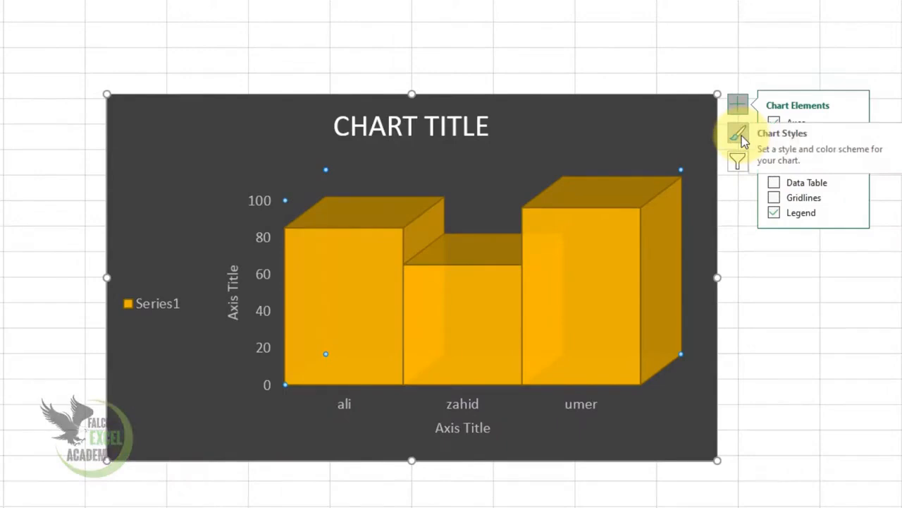
- Try several chart styles and apply the white one with separate gold gradient columns, shadows at their bases and a bottom legend
{"action": "left_click", "coordinate": [739, 134]}
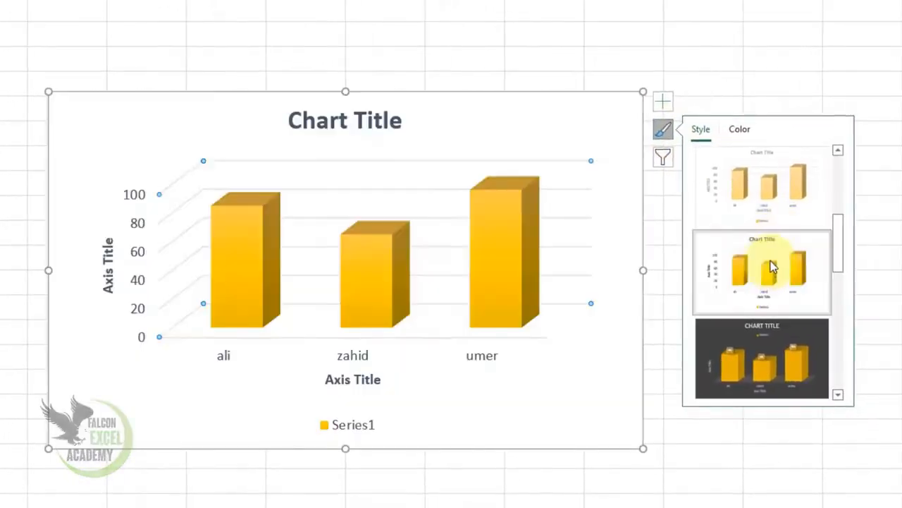
{"action": "left_click", "coordinate": [764, 191]}
{"action": "left_click_drag", "start_coordinate": [842, 239], "coordinate": [844, 360]}
{"action": "left_click", "coordinate": [779, 322]}
{"action": "left_click", "coordinate": [750, 238]}
{"action": "left_click", "coordinate": [780, 376]}
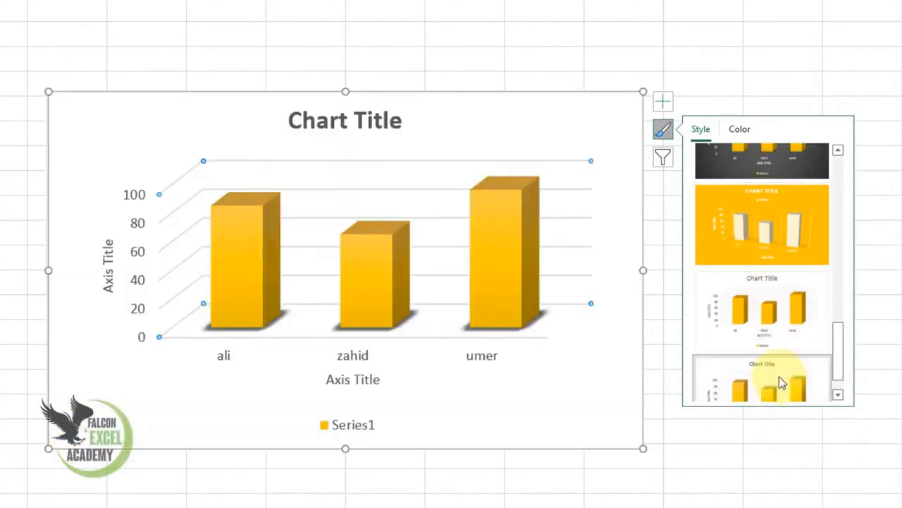
- Try out the chart filters by clearing all series and categories, and leave them without applying the changes
{"action": "left_click", "coordinate": [664, 158]}
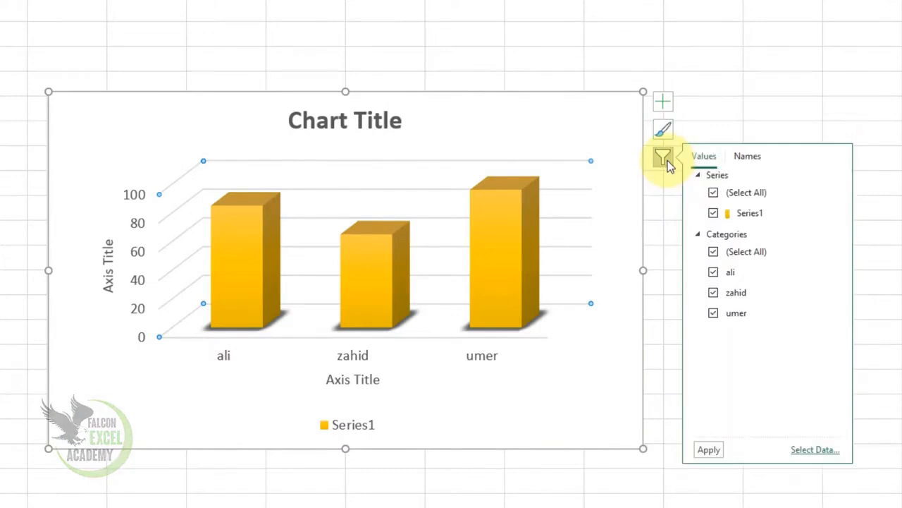
{"action": "left_click", "coordinate": [714, 192]}
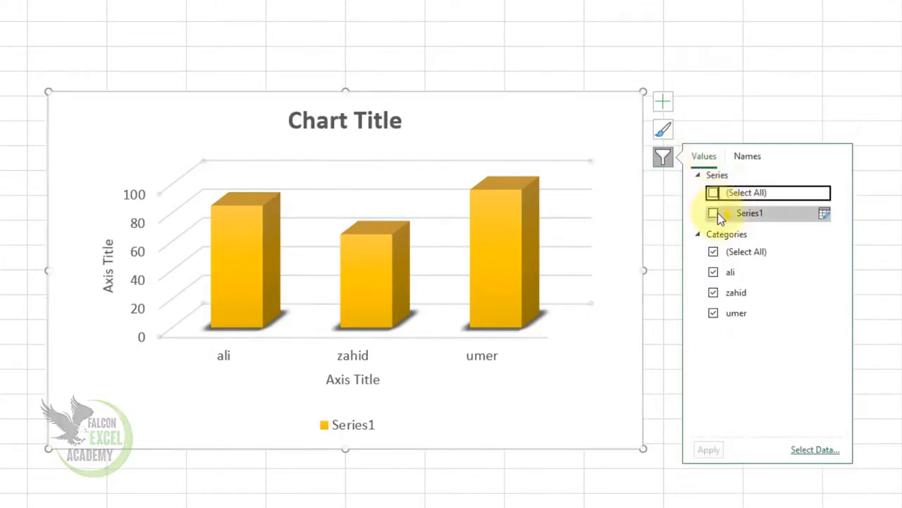
{"action": "left_click", "coordinate": [714, 253]}
{"action": "left_click", "coordinate": [714, 313]}
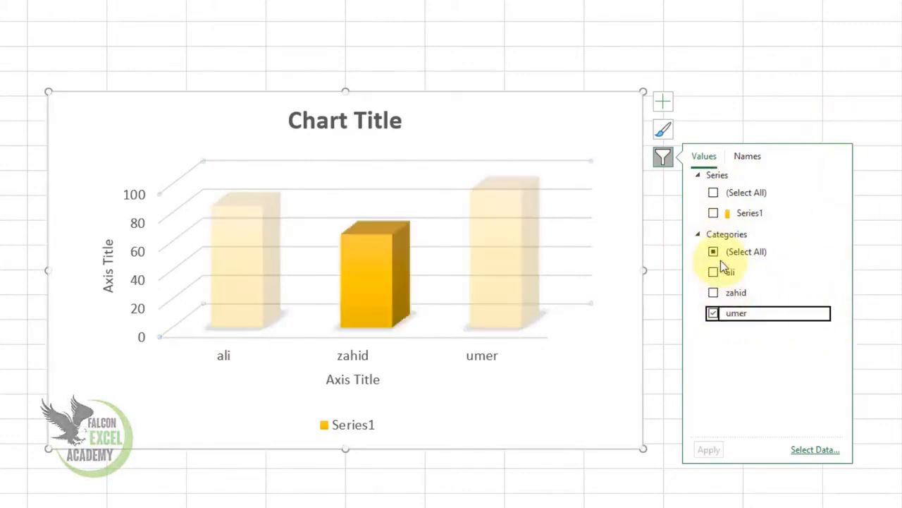
{"action": "left_click", "coordinate": [714, 291]}
{"action": "left_click", "coordinate": [714, 272]}
{"action": "left_click", "coordinate": [714, 251]}
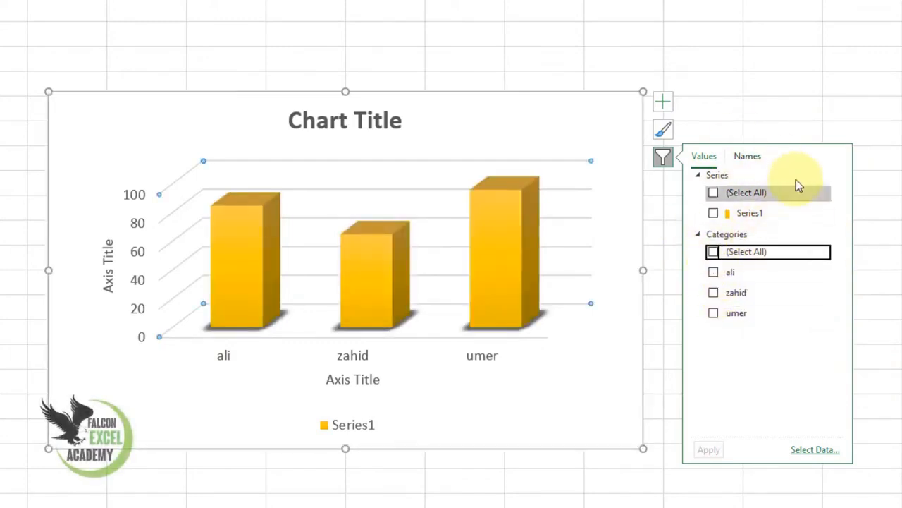
{"action": "left_click", "coordinate": [773, 86]}
{"action": "left_click", "coordinate": [454, 99]}
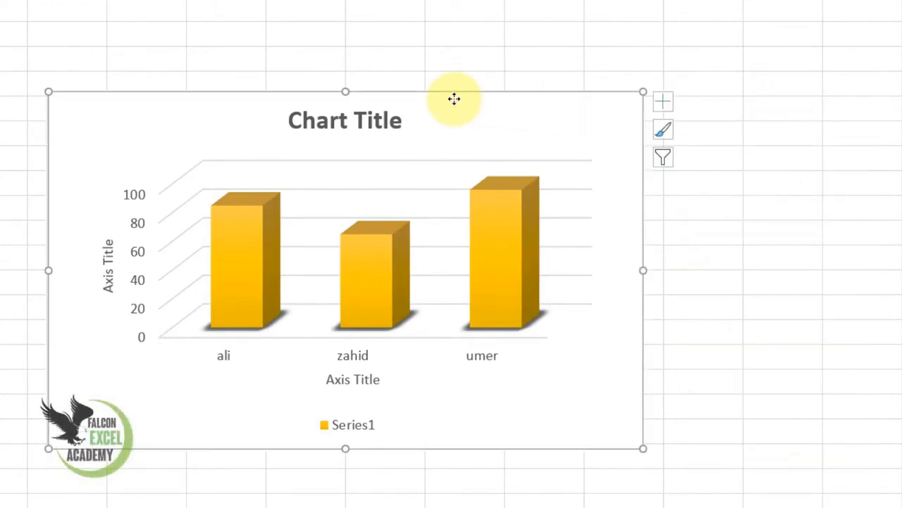